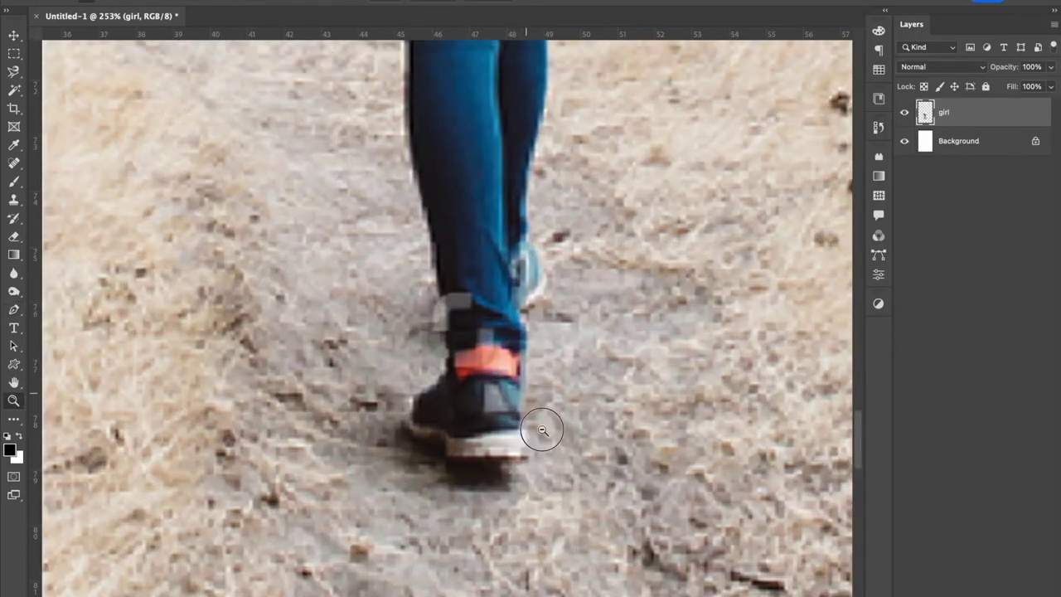
# Trace a Pen path around the girl's head, shoulder and arm down to the cuff
pyautogui.scroll(5, 411, 406)
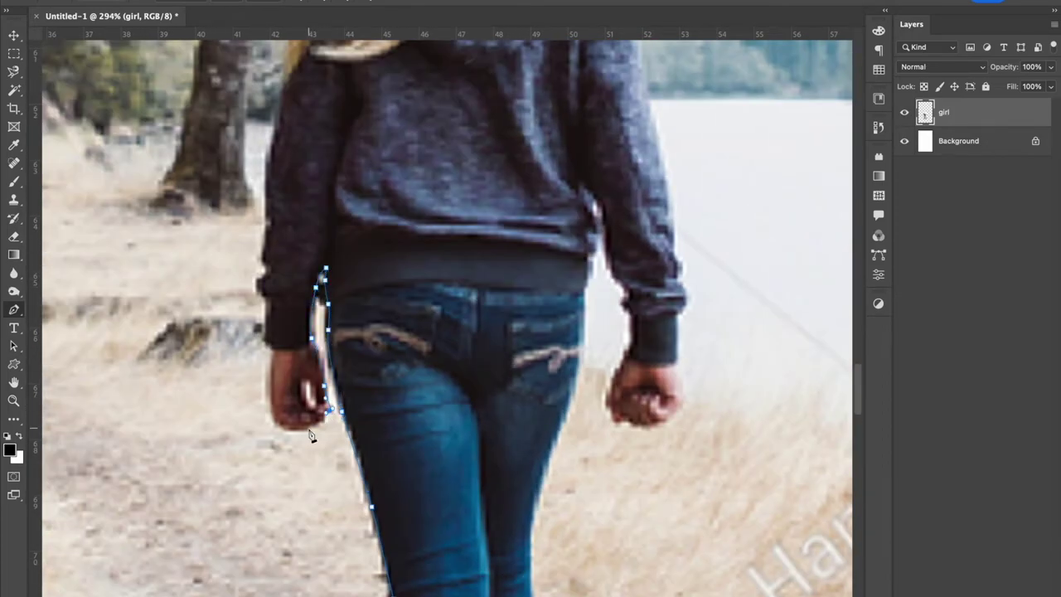
pyautogui.scroll(3, 276, 408)
pyautogui.moveTo(279, 347); pyautogui.dragTo(250, 471)
pyautogui.scroll(3, 282, 351)
pyautogui.click(284, 356)
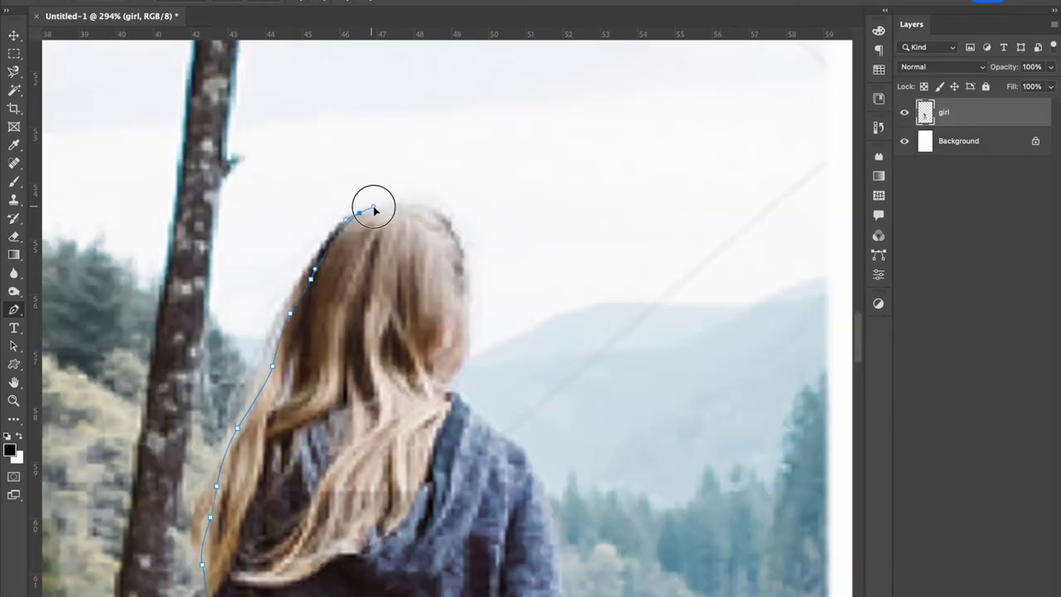
pyautogui.click(462, 399)
pyautogui.scroll(-5, 415, 332)
pyautogui.click(332, 220)
pyautogui.click(361, 239)
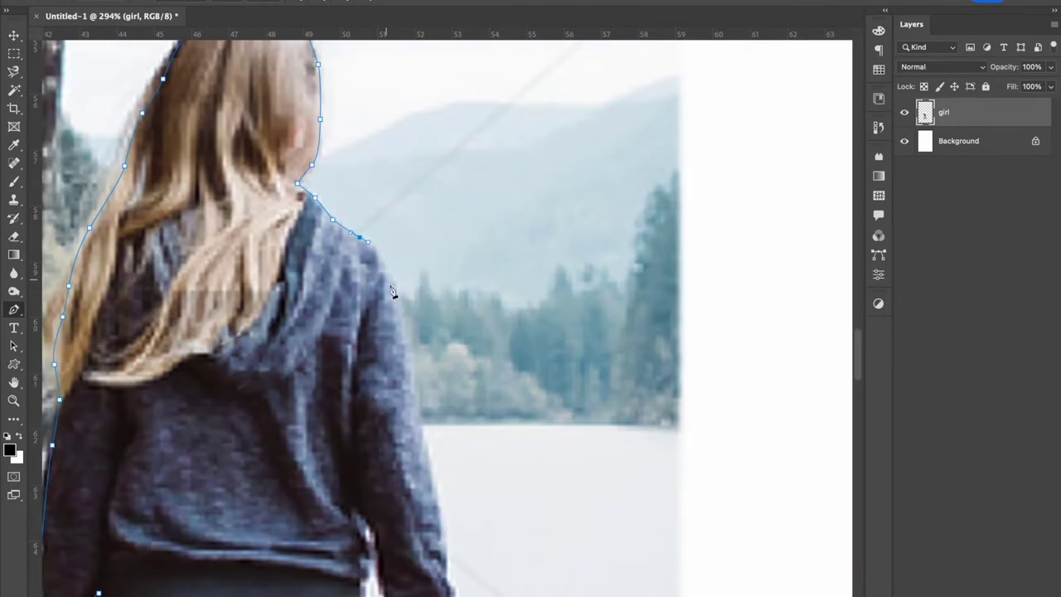
pyautogui.scroll(-5, 430, 497)
pyautogui.click(386, 321)
pyautogui.click(391, 361)
pyautogui.click(394, 396)
# Continue the path down the outer edge of the girl's leg
pyautogui.scroll(-2, 381, 315)
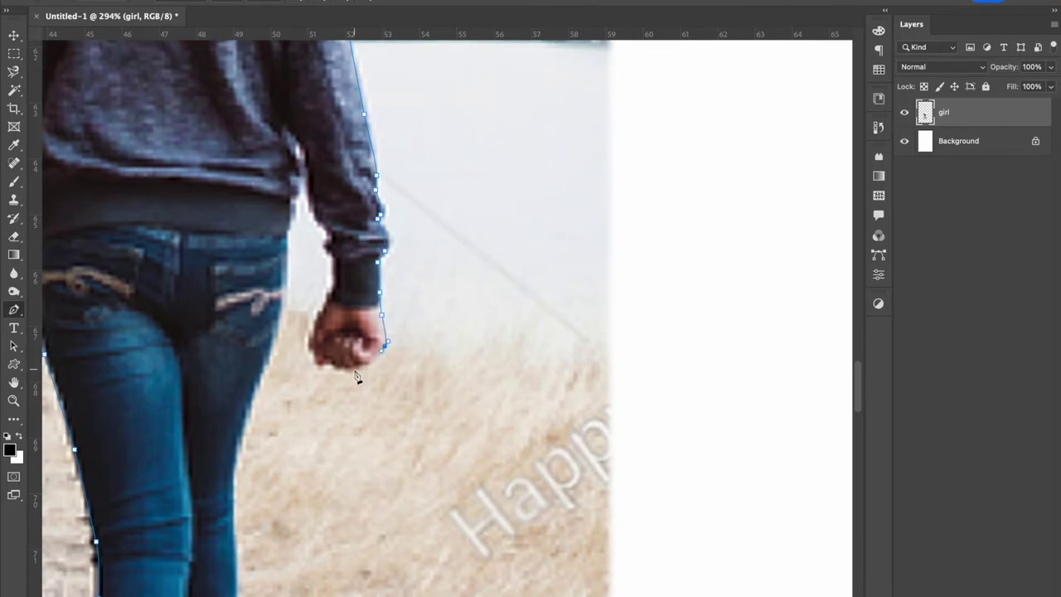
pyautogui.scroll(-3, 332, 217)
pyautogui.hscroll(-1, 331, 217)
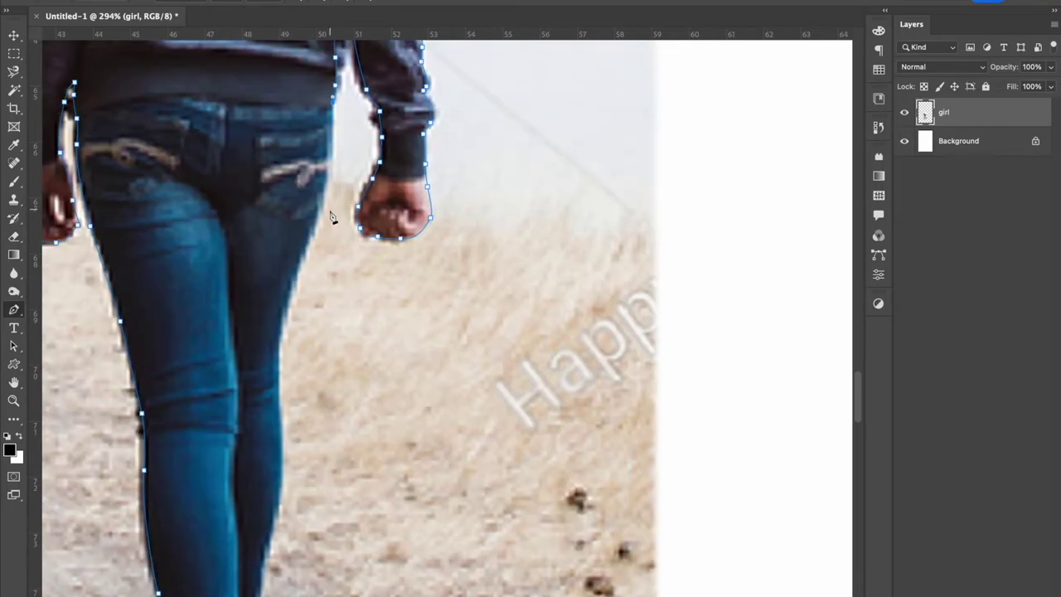
pyautogui.scroll(-3, 282, 340)
pyautogui.click(314, 364)
pyautogui.scroll(-3, 312, 372)
pyautogui.click(299, 299)
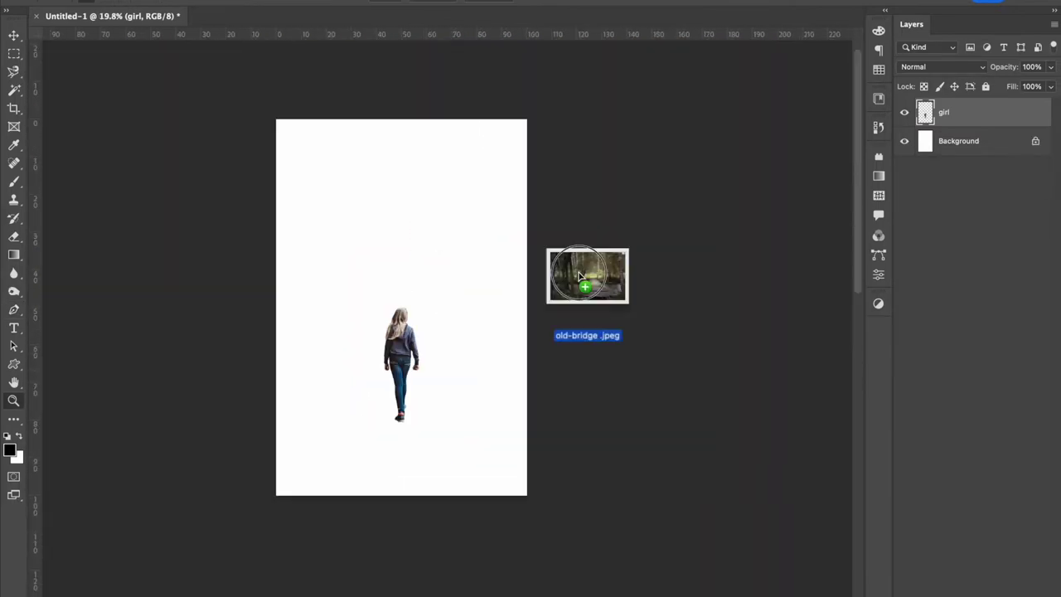
# Place old-bridge.jpeg and scale it past the canvas, with the girl layer hidden
pyautogui.moveTo(585, 280); pyautogui.dragTo(566, 332)
pyautogui.press('Return')
pyautogui.scroll(3, 406, 306)
pyautogui.click(904, 112)
pyautogui.hotkey('ctrl', 't')
pyautogui.moveTo(388, 437); pyautogui.dragTo(472, 387)
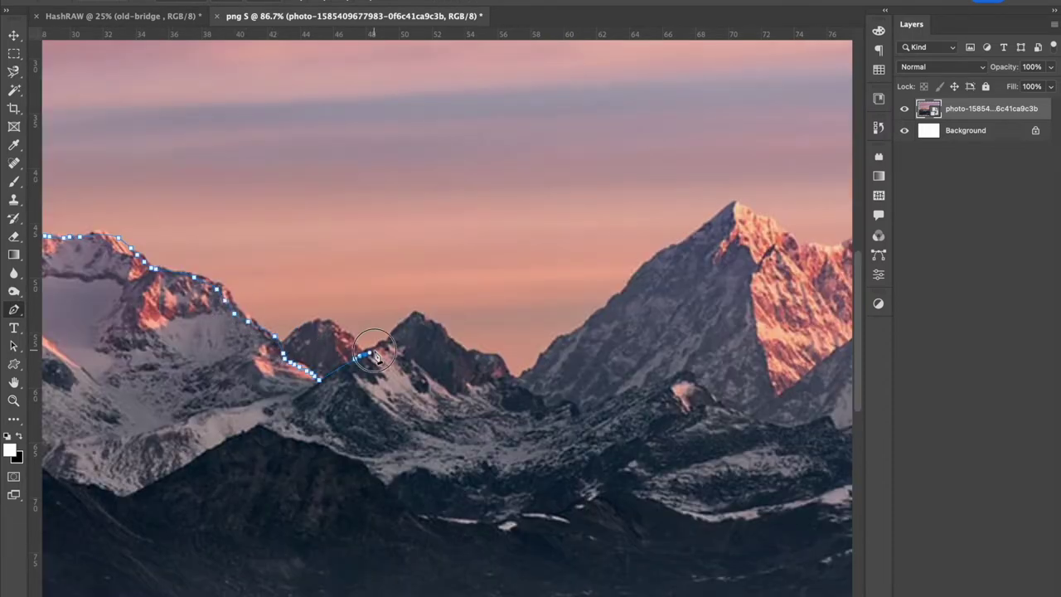
# Cut the sky off the mountain photo along its ridge and stretch it across the canvas
pyautogui.hscroll(5, 572, 343)
pyautogui.scroll(3, 572, 342)
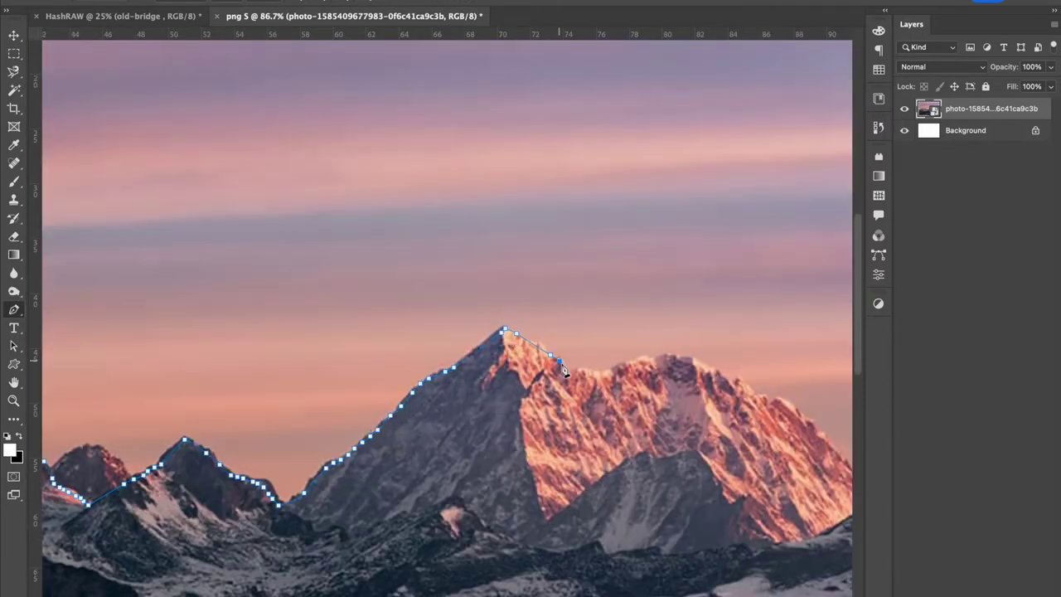
pyautogui.hscroll(4, 559, 360)
pyautogui.scroll(-1, 559, 360)
pyautogui.hscroll(1, 358, 352)
pyautogui.hotkey('ctrl', '0')
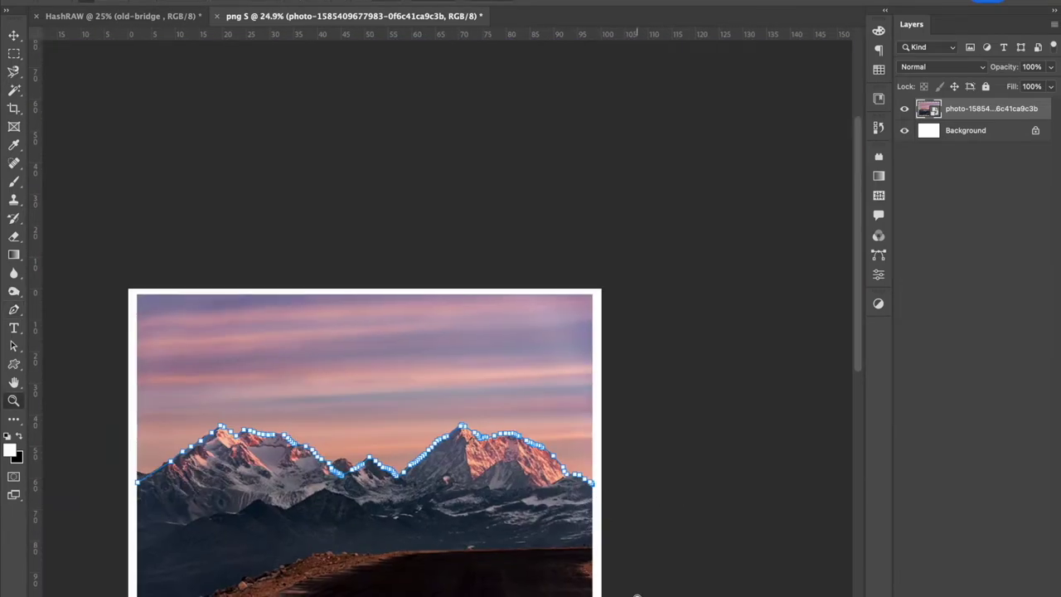
pyautogui.click(553, 219)
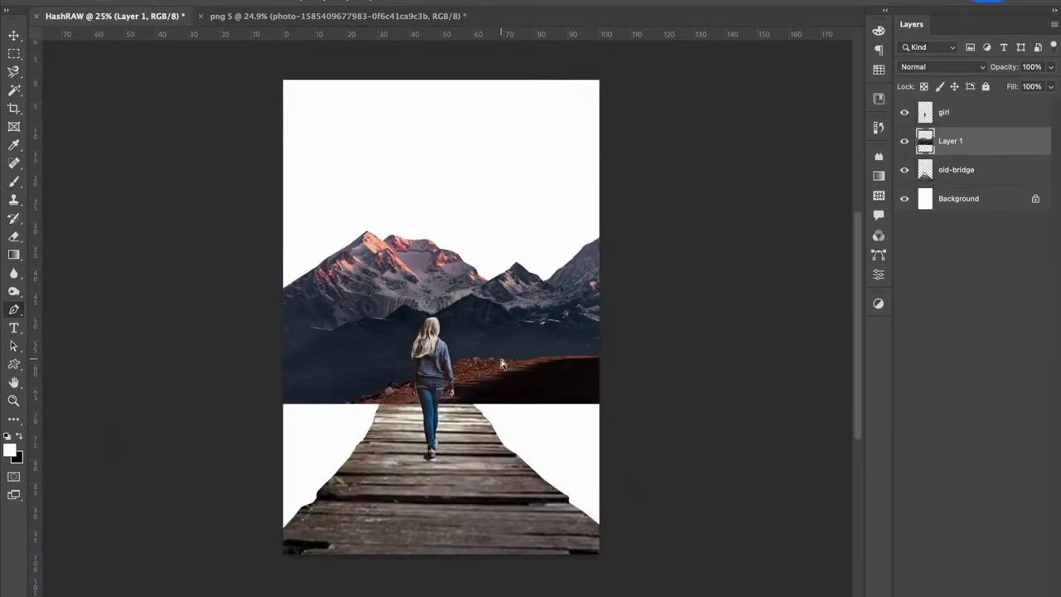
pyautogui.hotkey('ctrl', 't')
pyautogui.moveTo(310, 332); pyautogui.dragTo(290, 333)
# Bend the mountains into a ring with Polar Coordinates, Rectangular to Polar
pyautogui.press('Return')
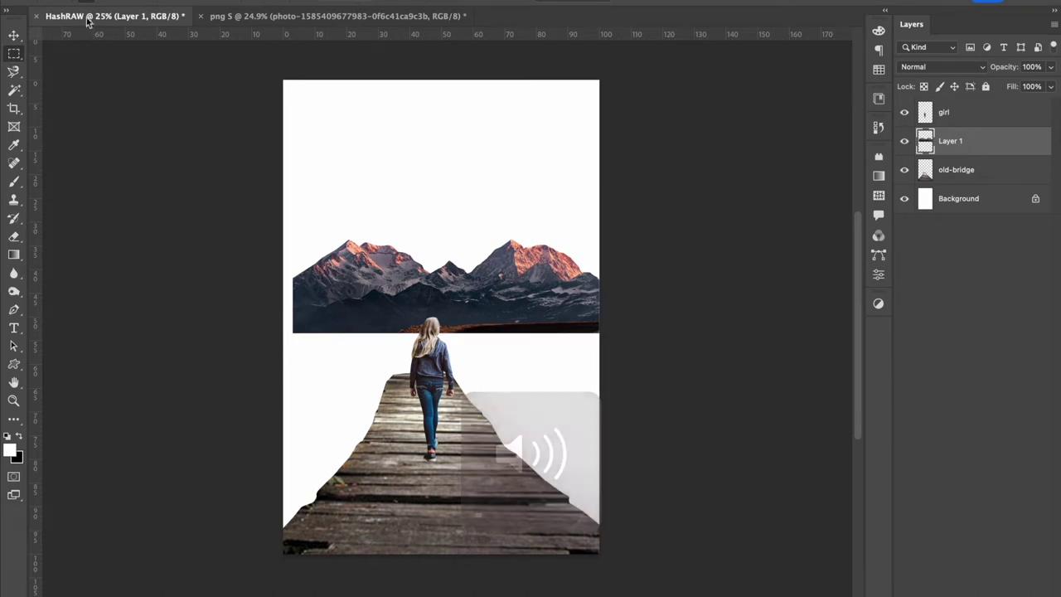
pyautogui.click(564, 196)
pyautogui.click(546, 326)
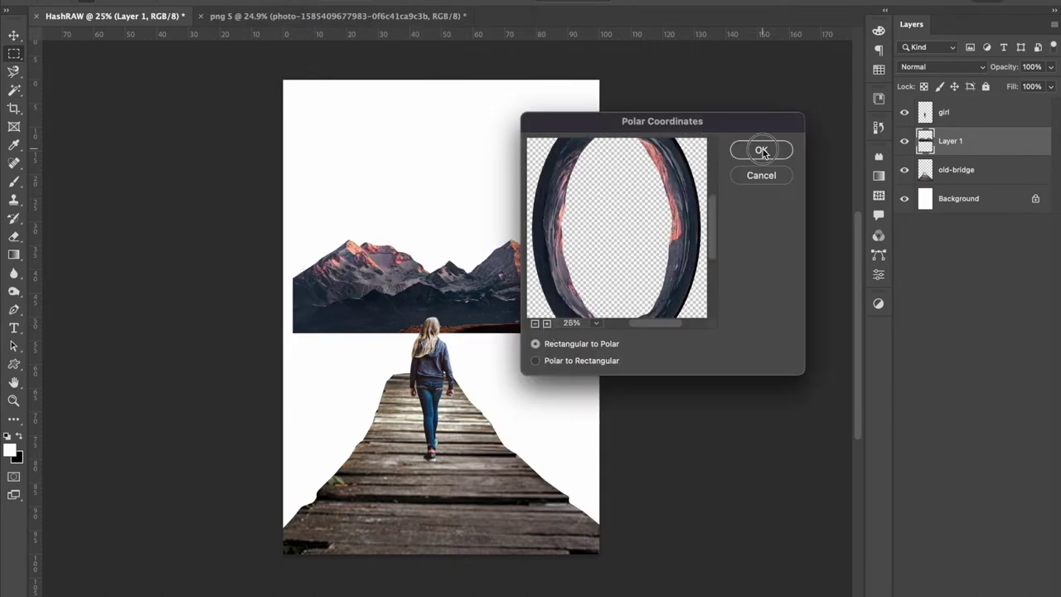
pyautogui.click(760, 150)
# Stretch and warp the ring over the canvas, scaling it to about 91%
pyautogui.hotkey('ctrl', 't')
pyautogui.moveTo(611, 580)
pyautogui.mouseDown()
pyautogui.moveTo(610, 440)
pyautogui.moveTo(412, 321)
pyautogui.mouseUp()
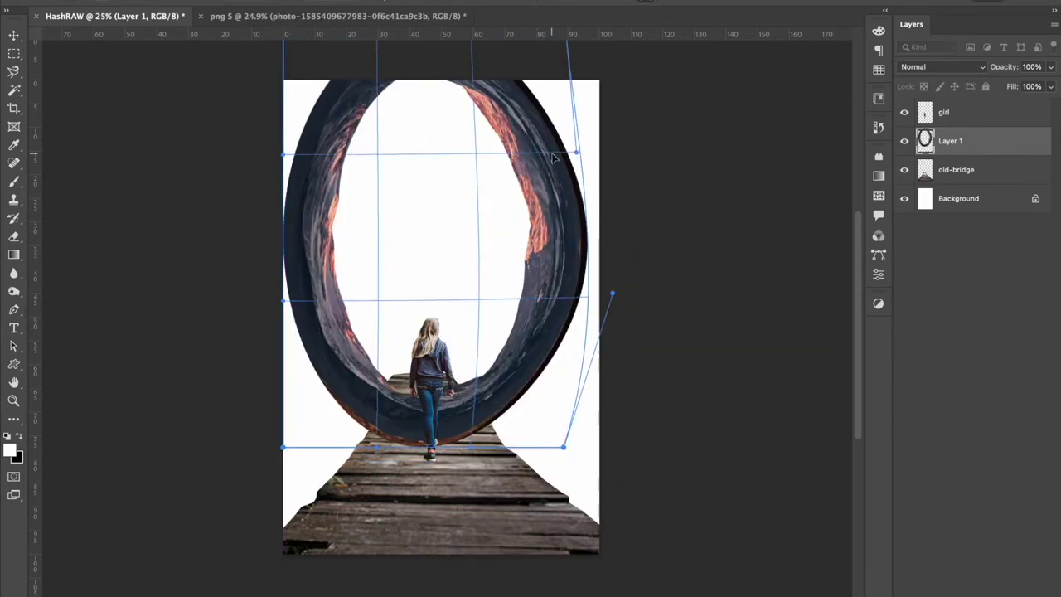
pyautogui.moveTo(599, 293); pyautogui.dragTo(632, 290)
pyautogui.moveTo(581, 445); pyautogui.dragTo(597, 406)
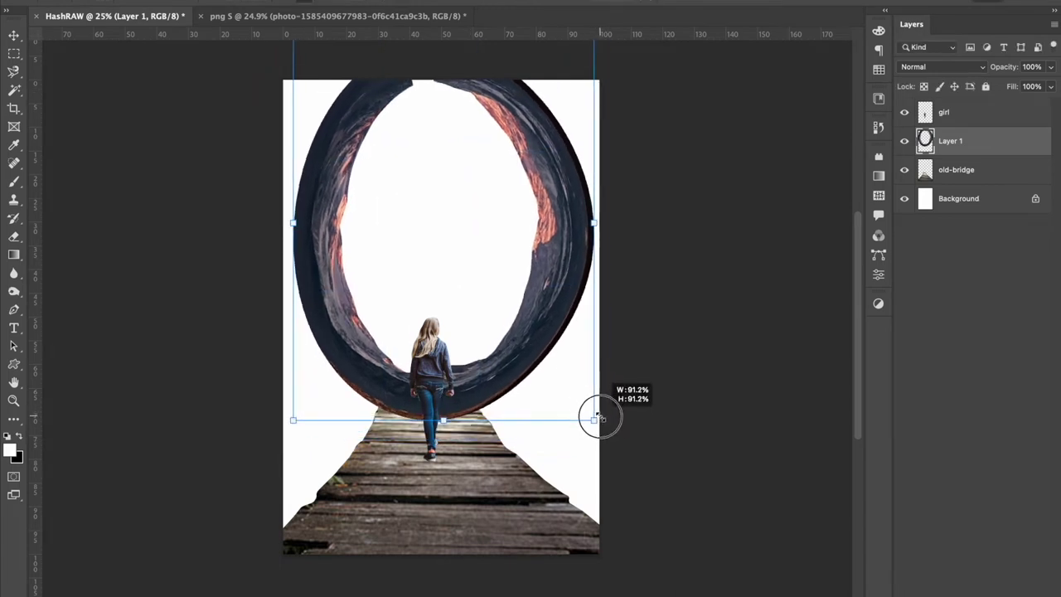
pyautogui.press('Return')
# Move the old-bridge layer above the ring and begin transforming it
pyautogui.hotkey('ctrl', '[')
pyautogui.hotkey('alt', ']')
pyautogui.hotkey('ctrl', 't')
pyautogui.rightClick(461, 272)
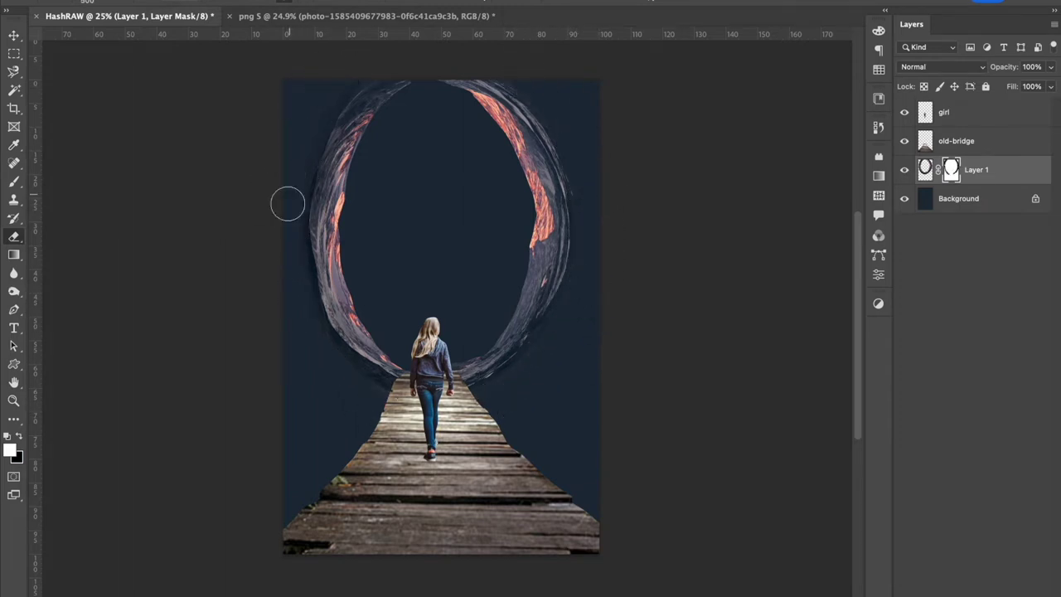
# Blend the ring's top and inner edges into the navy background through Layer 1's mask
pyautogui.scroll(3, 525, 375)
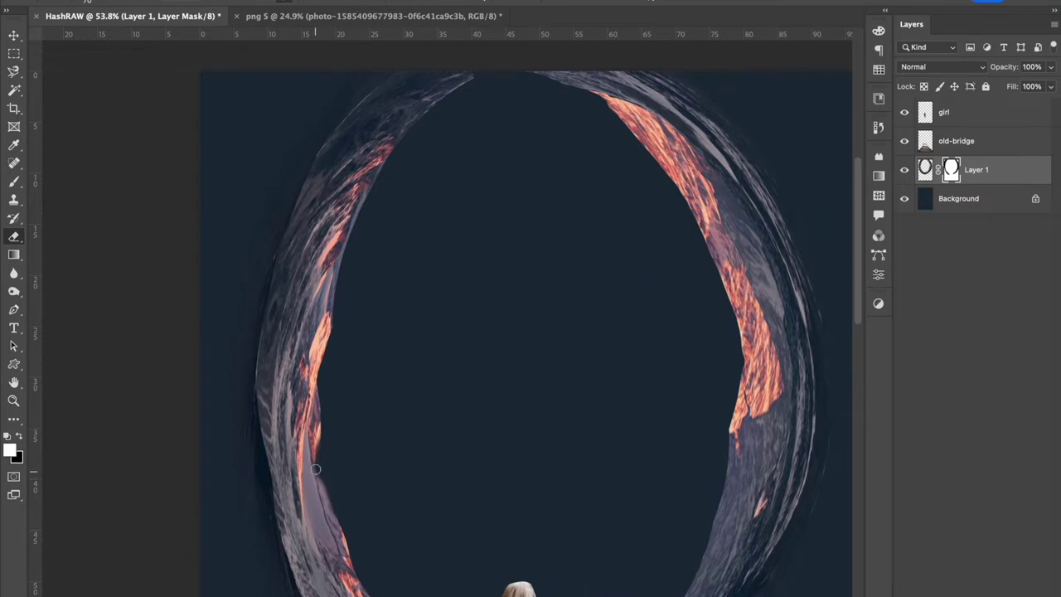
pyautogui.scroll(-3, 319, 386)
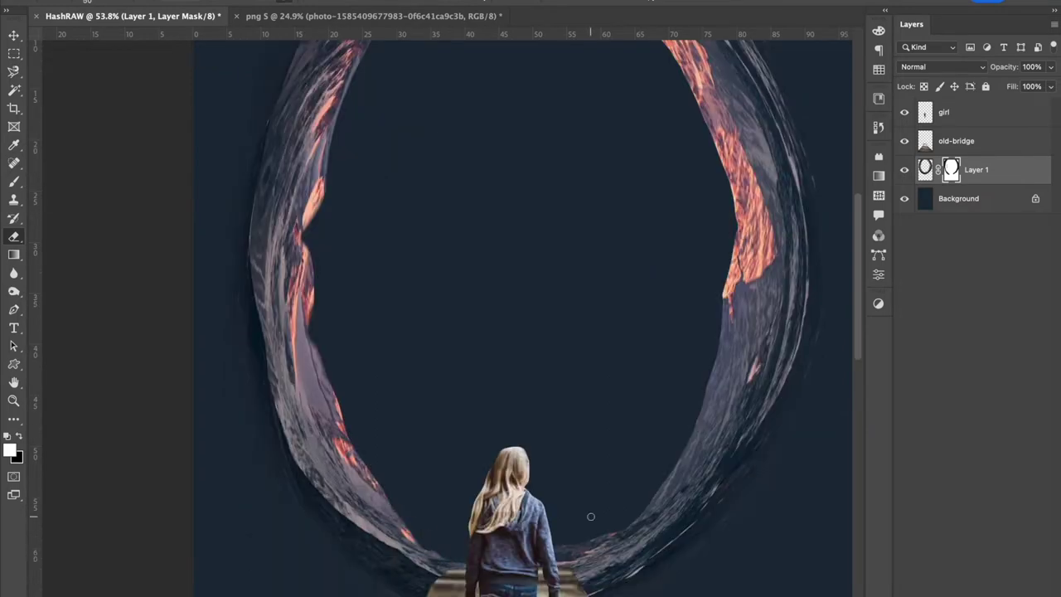
pyautogui.hscroll(2, 590, 516)
pyautogui.scroll(1, 637, 473)
pyautogui.moveTo(694, 235); pyautogui.dragTo(680, 403)
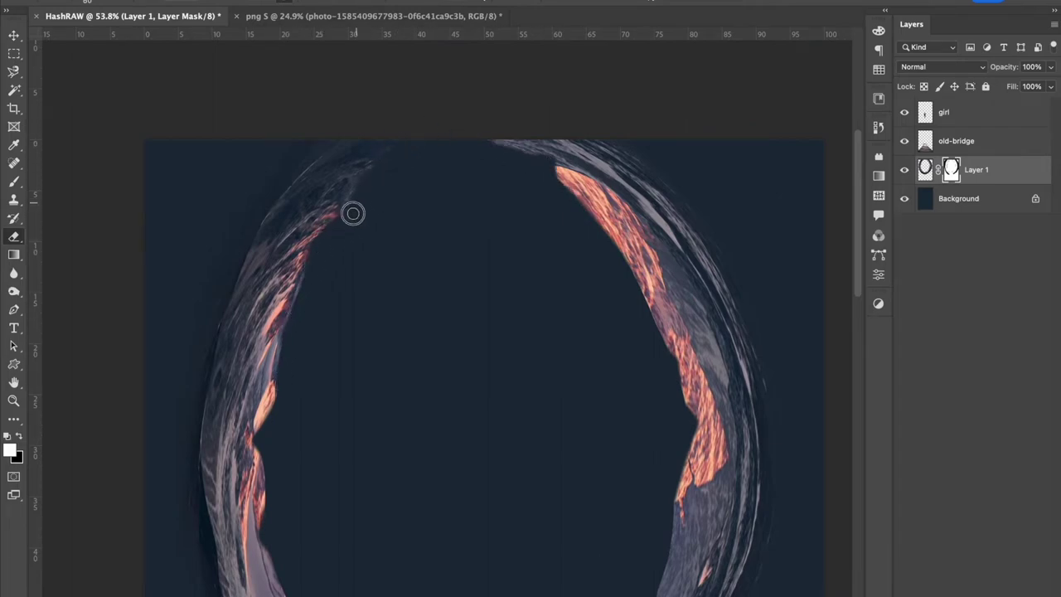
pyautogui.scroll(-4, 313, 289)
# Target the ring's image instead of its mask and ready the Pen for the bridge
pyautogui.hotkey('ctrl', 't')
pyautogui.press('Escape')
pyautogui.scroll(5, 562, 496)
pyautogui.scroll(-3, 562, 496)
pyautogui.press('p')
pyautogui.hotkey('alt', ']')
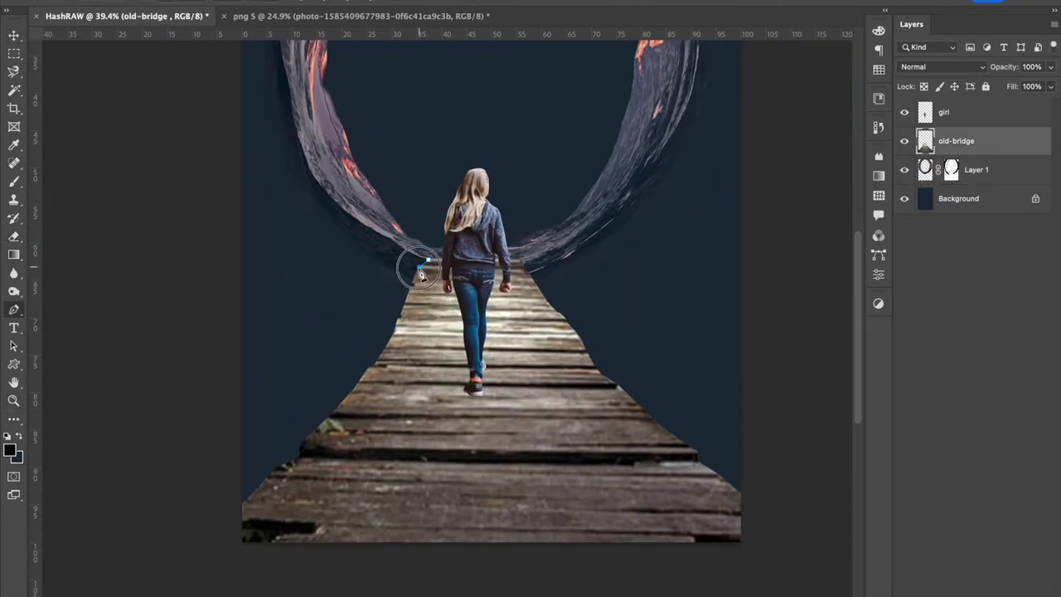
# Select the bridge from its closed path and clone planks over its bottom-left gap and ragged edges
pyautogui.click(429, 263)
pyautogui.hotkey('ctrl', 'Return')
pyautogui.press('s')
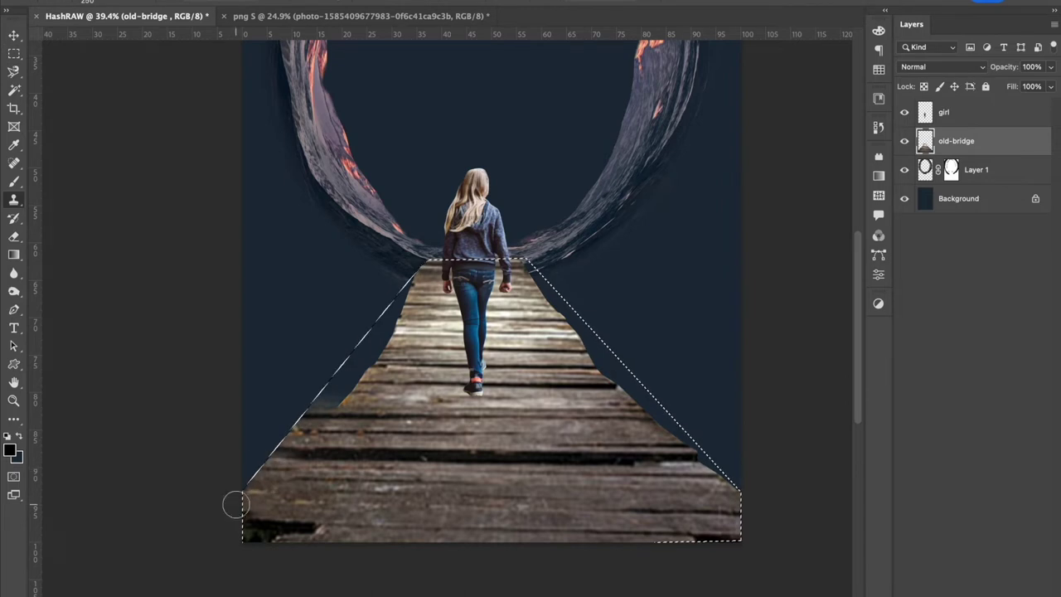
pyautogui.moveTo(194, 542); pyautogui.dragTo(284, 526)
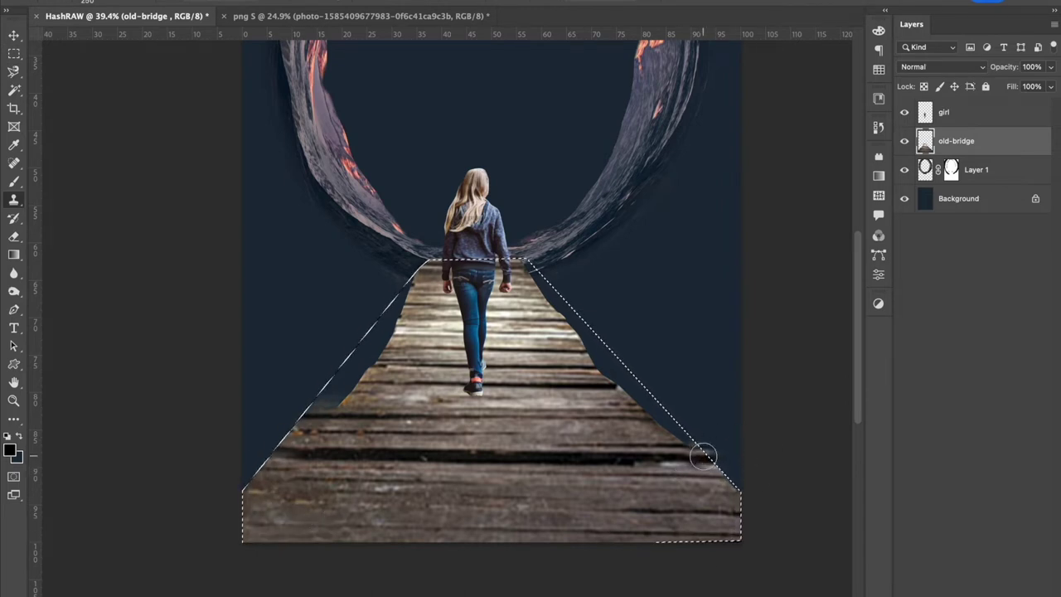
pyautogui.scroll(3, 701, 453)
pyautogui.moveTo(613, 333)
pyautogui.mouseDown()
pyautogui.moveTo(462, 278)
pyautogui.moveTo(505, 269)
pyautogui.mouseUp()
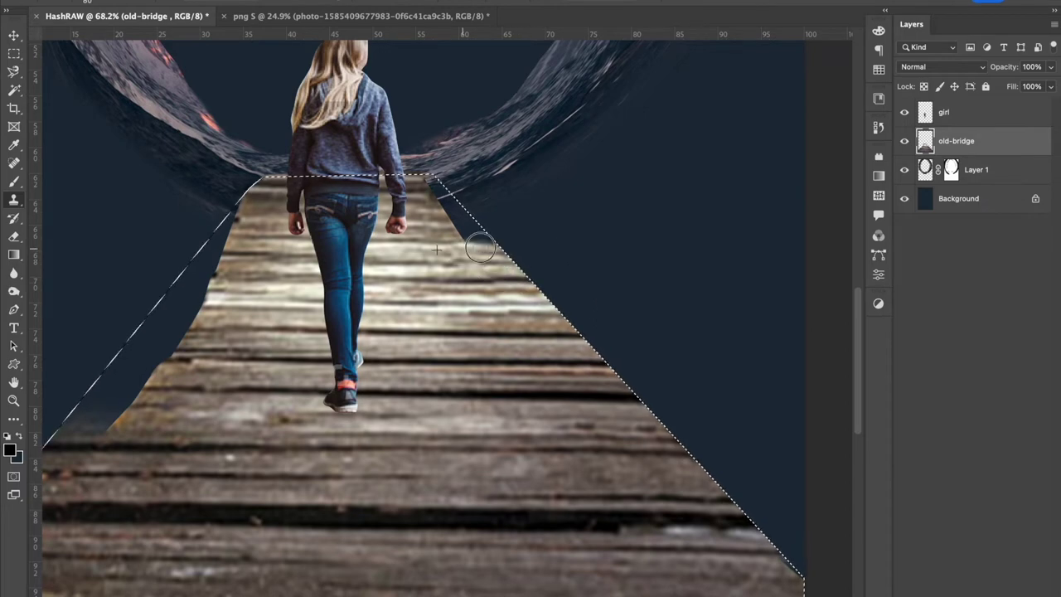
pyautogui.moveTo(199, 249)
pyautogui.mouseDown()
pyautogui.moveTo(250, 297)
pyautogui.moveTo(142, 307)
pyautogui.moveTo(95, 378)
pyautogui.mouseUp()
pyautogui.scroll(-5, 288, 413)
pyautogui.hotkey('ctrl', '0')
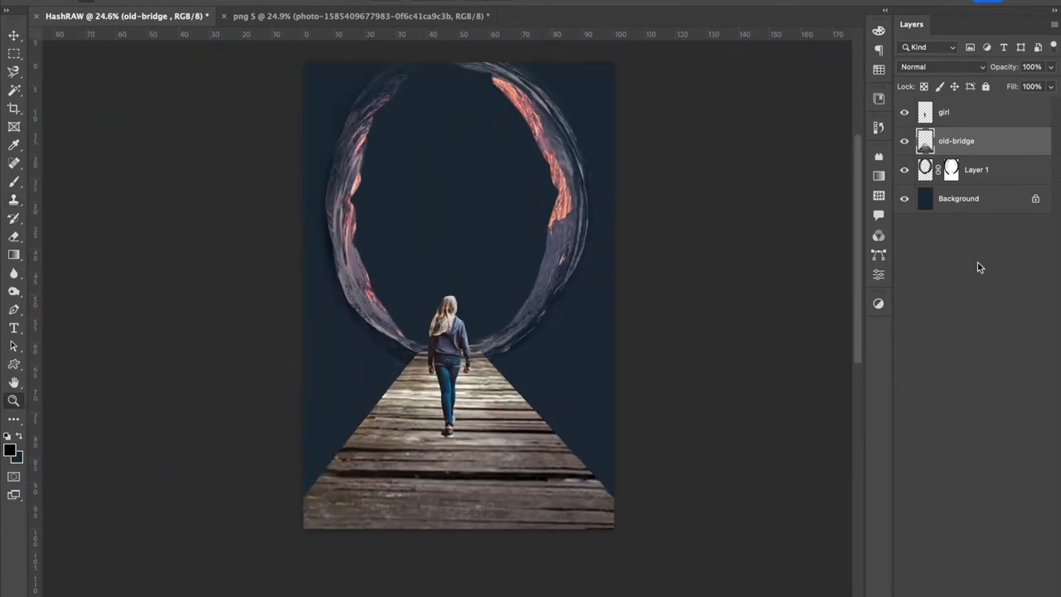
# Create a 'black V' layer above Background and paint darkness along the bridge's sides
pyautogui.click(958, 198)
pyautogui.click(10, 450)
pyautogui.press('b')
pyautogui.hotkey('ctrl', 'shift', 'n')
pyautogui.write('black V')
pyautogui.press('Return')
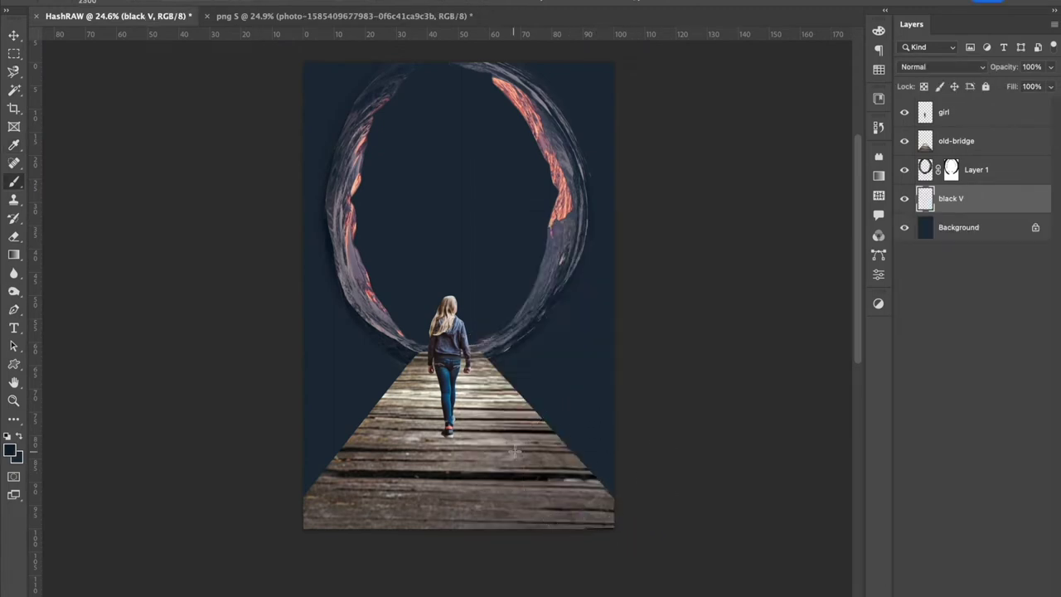
pyautogui.moveTo(249, 453); pyautogui.dragTo(403, 564)
pyautogui.click(10, 450)
pyautogui.press('Return')
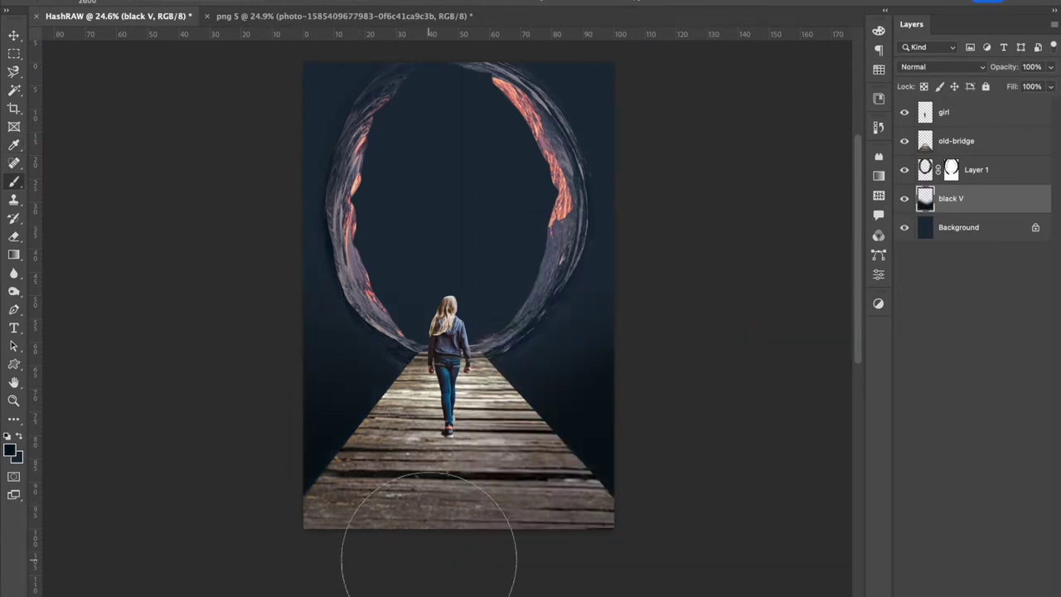
# Add a Levels adjustment that darkens the bridge
pyautogui.keyDown('ctrl'); pyautogui.click(925, 141); pyautogui.keyUp('ctrl')
pyautogui.moveTo(748, 343)
pyautogui.mouseDown()
pyautogui.moveTo(805, 304)
pyautogui.moveTo(747, 300)
pyautogui.mouseUp()
pyautogui.scroll(1, 497, 315)
# Apply a Free Transform option to the ring layer and commit it
pyautogui.keyDown('ctrl'); pyautogui.click(497, 314); pyautogui.keyUp('ctrl')
pyautogui.hotkey('ctrl', 't')
pyautogui.rightClick(545, 280)
pyautogui.click(623, 289)
pyautogui.press('Return')
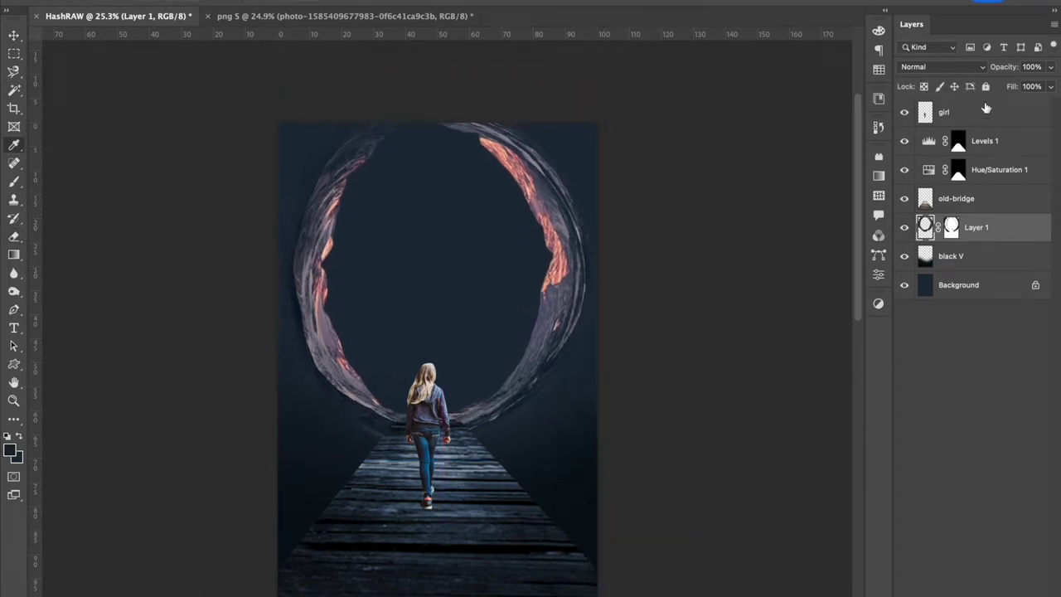
# Add a 'front' layer above the girl and brush darkness over the ring's right and top
pyautogui.click(961, 112)
pyautogui.hotkey('ctrl', 'shift', 'n')
pyautogui.write('front')
pyautogui.press('Return')
pyautogui.press('b')
pyautogui.moveTo(274, 382)
pyautogui.mouseDown()
pyautogui.moveTo(647, 189)
pyautogui.moveTo(576, 419)
pyautogui.mouseUp()
# Darken the ring's left side and bend the mountain_PNG18 cliff toward the lower left
pyautogui.press('[')
pyautogui.press('[')
pyautogui.moveTo(324, 373); pyautogui.dragTo(278, 203)
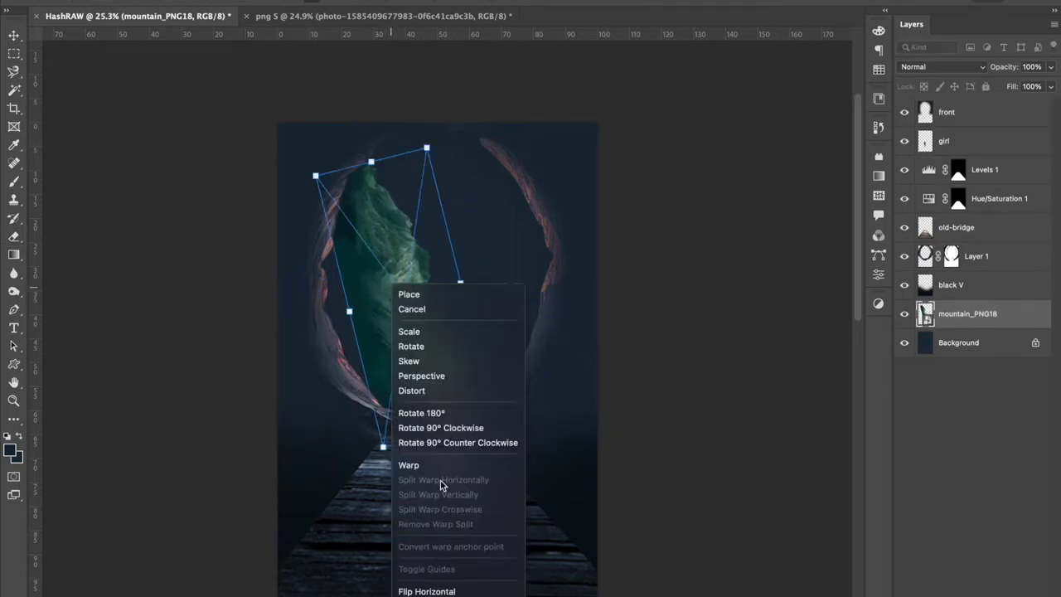
pyautogui.moveTo(369, 170); pyautogui.dragTo(335, 340)
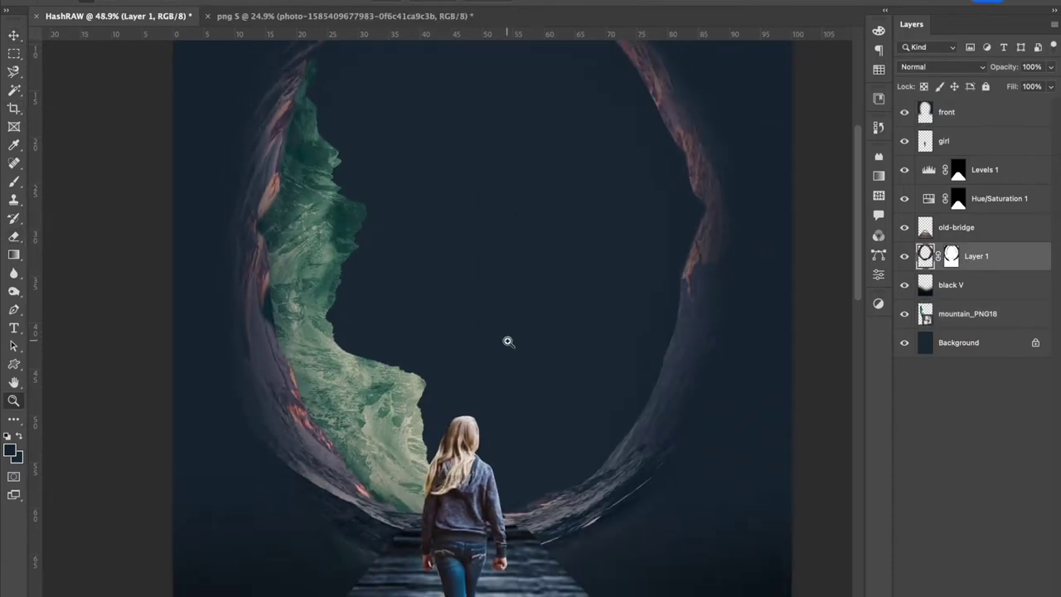
# Tint the mountain_PNG18 cliff blue and deepen the portal tint to Saturation 38, Lightness -17
pyautogui.click(961, 112)
pyautogui.click(961, 141)
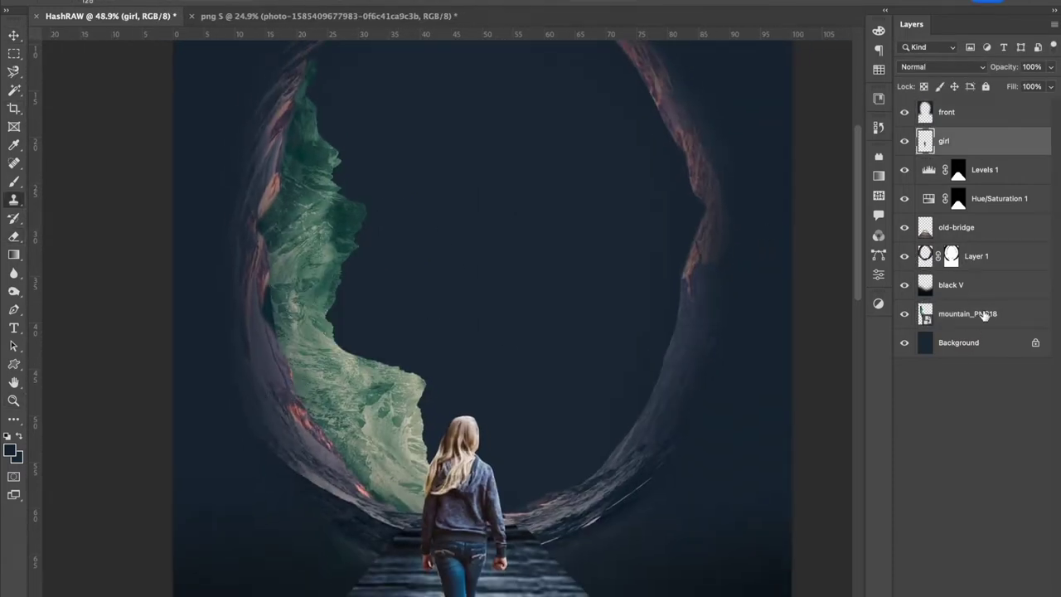
pyautogui.click(983, 314)
pyautogui.press('z')
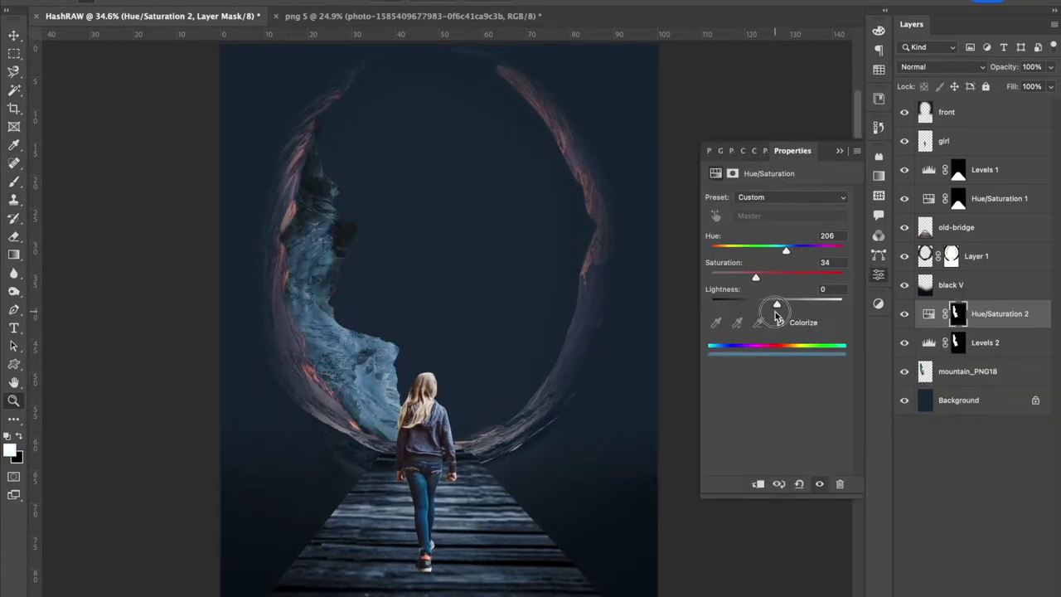
pyautogui.moveTo(776, 303); pyautogui.dragTo(782, 305)
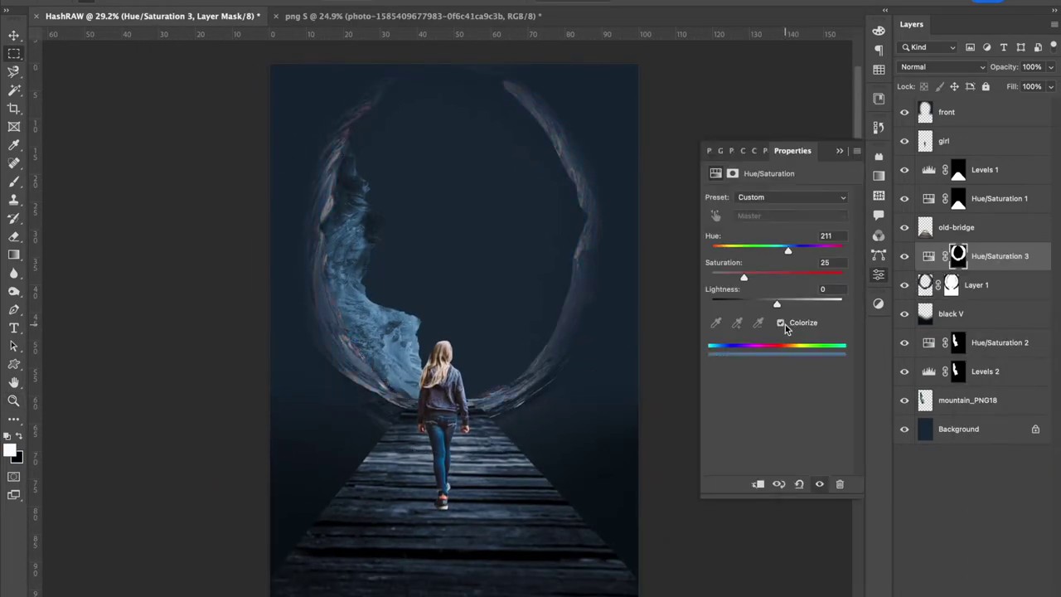
pyautogui.moveTo(744, 279); pyautogui.dragTo(761, 278)
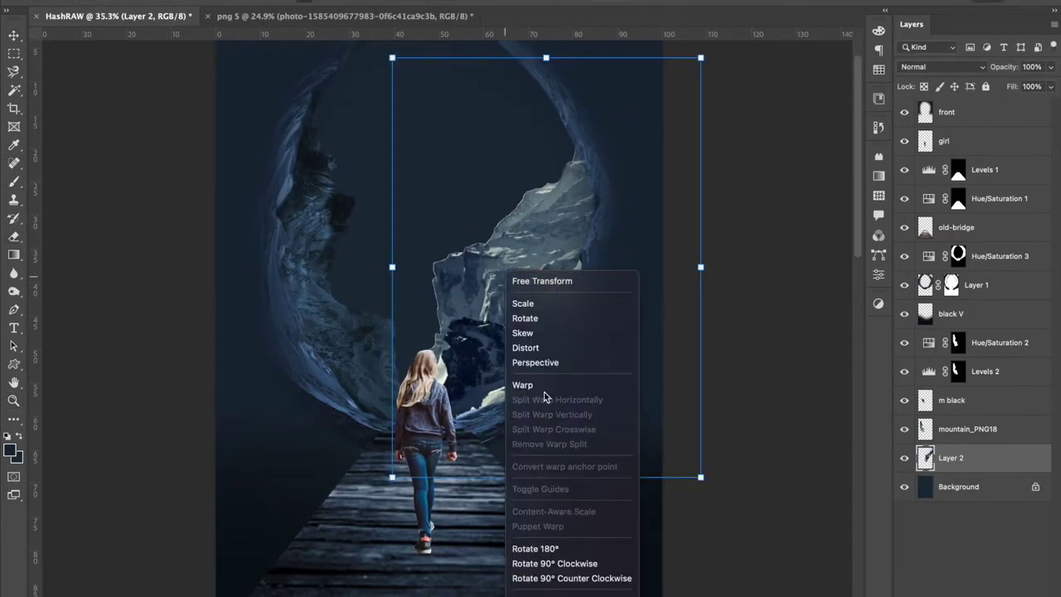
# Warp the new mountain (Layer 2) to follow the portal's curve
pyautogui.click(523, 386)
pyautogui.moveTo(633, 434); pyautogui.dragTo(574, 368)
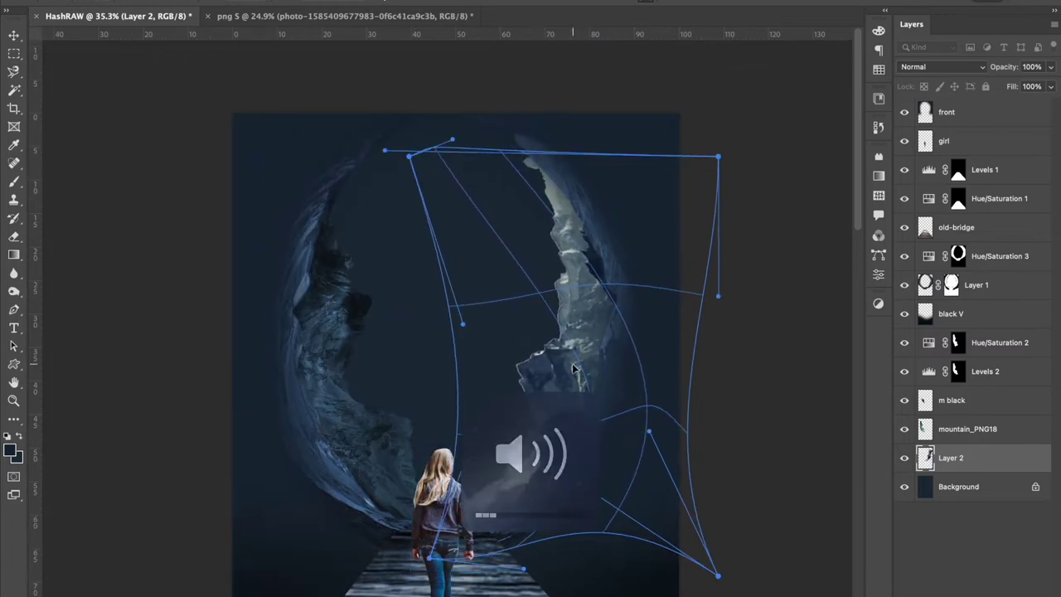
pyautogui.press('Return')
pyautogui.scroll(2, 580, 427)
pyautogui.scroll(3, 580, 427)
# Erase the mountain's left and outer edges so they blend into the sky
pyautogui.press('e')
pyautogui.scroll(2, 384, 420)
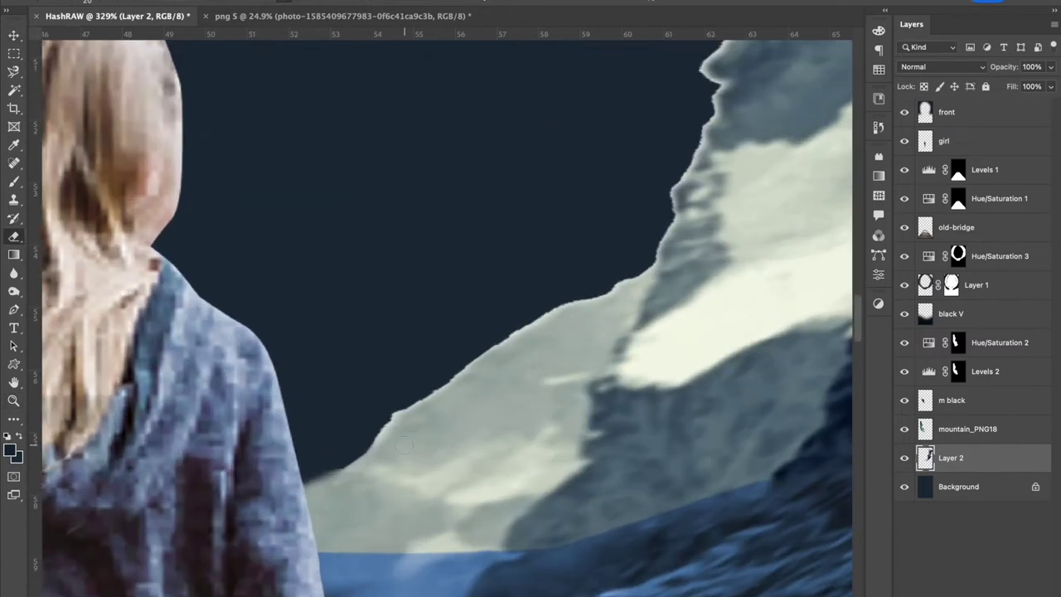
pyautogui.moveTo(408, 406); pyautogui.dragTo(635, 275)
pyautogui.moveTo(516, 476)
pyautogui.mouseDown()
pyautogui.moveTo(504, 434)
pyautogui.moveTo(458, 470)
pyautogui.mouseUp()
pyautogui.hscroll(5, 510, 373)
pyautogui.moveTo(481, 383)
pyautogui.mouseDown()
pyautogui.moveTo(469, 338)
pyautogui.moveTo(454, 381)
pyautogui.moveTo(331, 180)
pyautogui.mouseUp()
pyautogui.hscroll(3, 469, 339)
pyautogui.scroll(5, 444, 326)
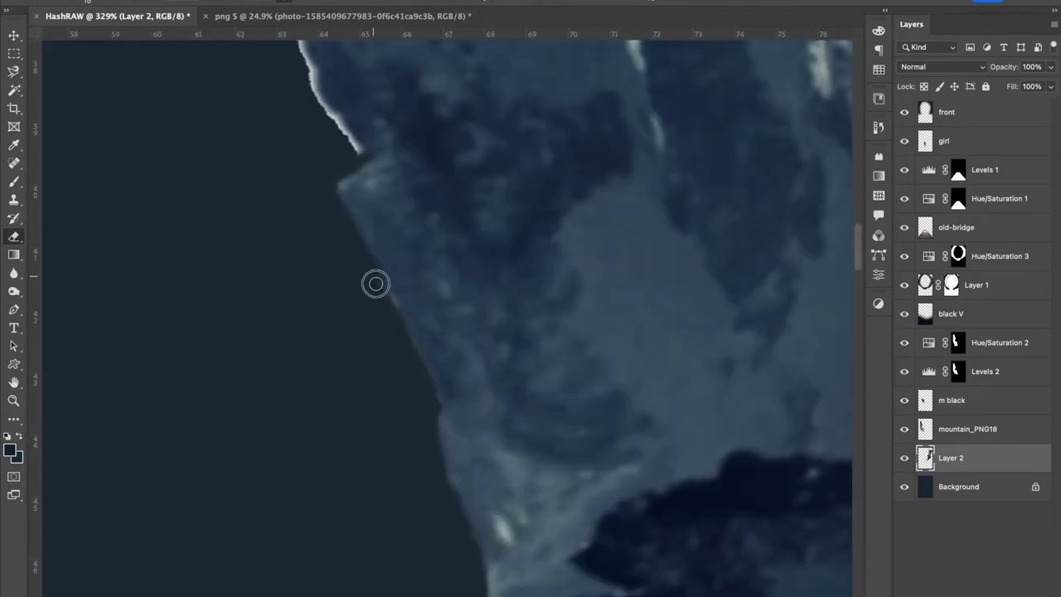
pyautogui.moveTo(376, 268); pyautogui.dragTo(391, 317)
pyautogui.scroll(2, 342, 263)
pyautogui.hscroll(1, 351, 251)
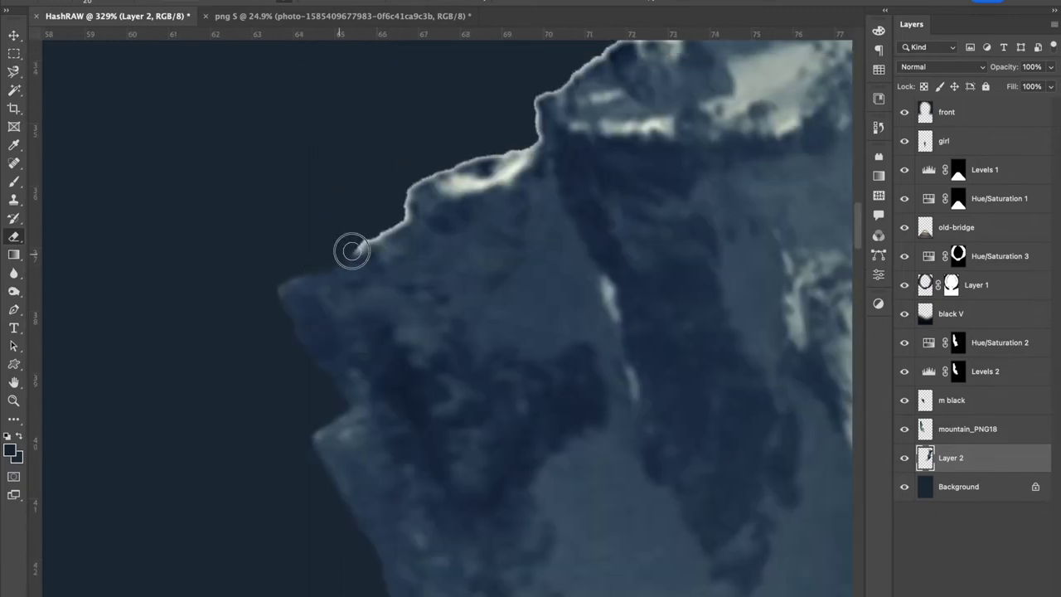
pyautogui.scroll(3, 381, 228)
pyautogui.hscroll(3, 346, 260)
pyautogui.scroll(6, 406, 315)
pyautogui.hscroll(1, 419, 431)
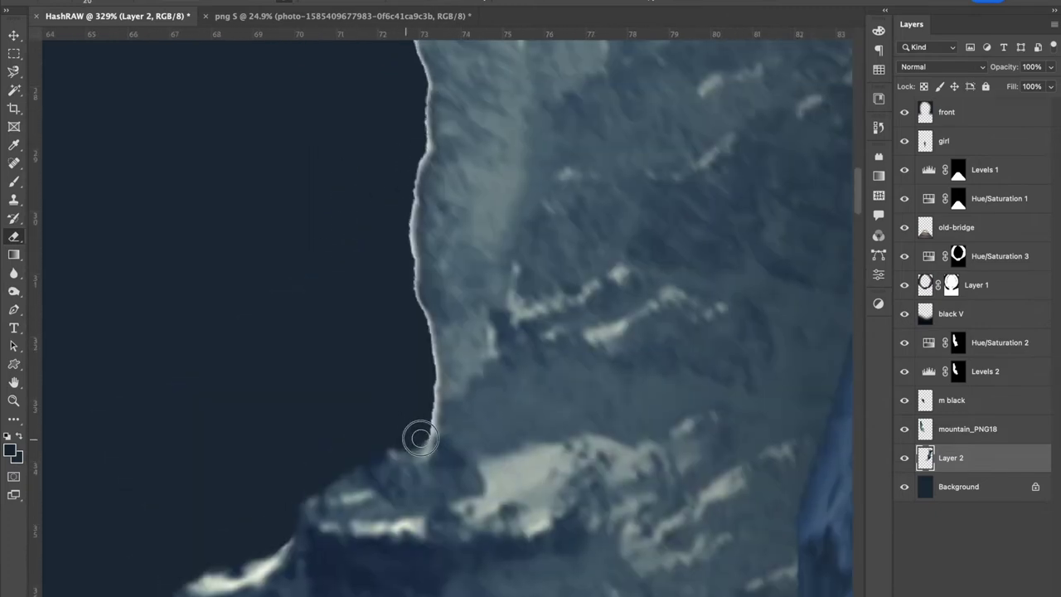
pyautogui.hscroll(1, 426, 383)
pyautogui.scroll(3, 374, 372)
pyautogui.hscroll(1, 356, 414)
pyautogui.scroll(1, 338, 464)
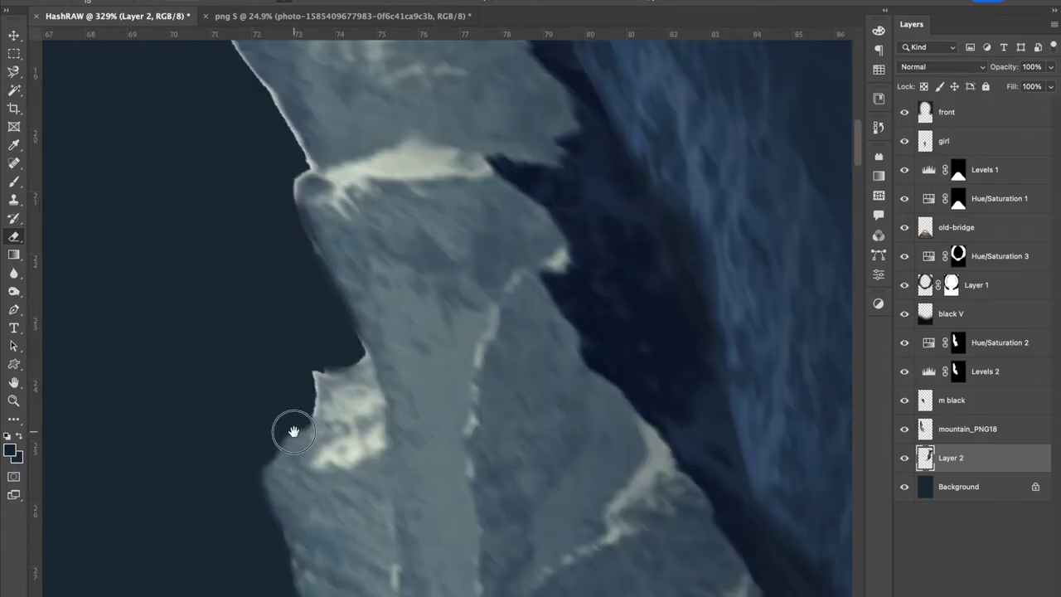
pyautogui.scroll(6, 331, 513)
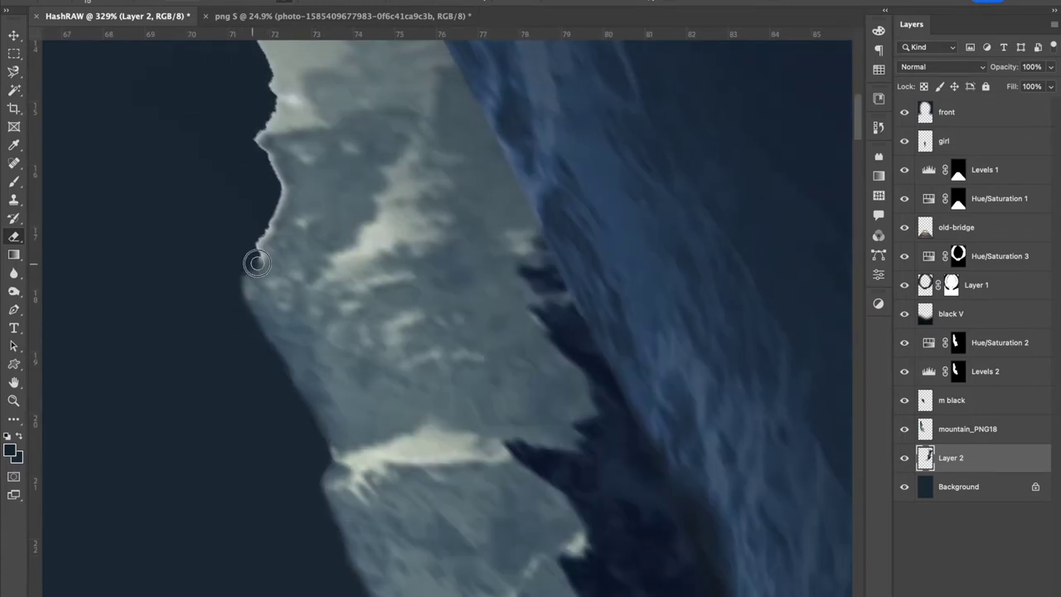
pyautogui.scroll(4, 256, 262)
pyautogui.scroll(4, 243, 307)
pyautogui.hscroll(-2, 256, 403)
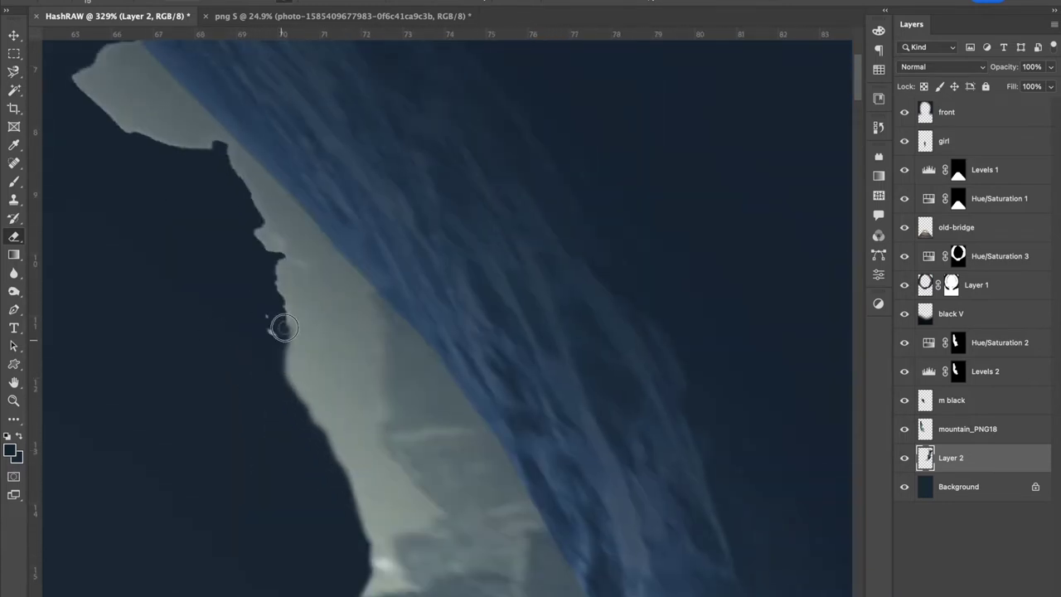
pyautogui.scroll(2, 282, 328)
pyautogui.scroll(2, 258, 339)
pyautogui.scroll(2, 298, 374)
pyautogui.hscroll(-2, 318, 446)
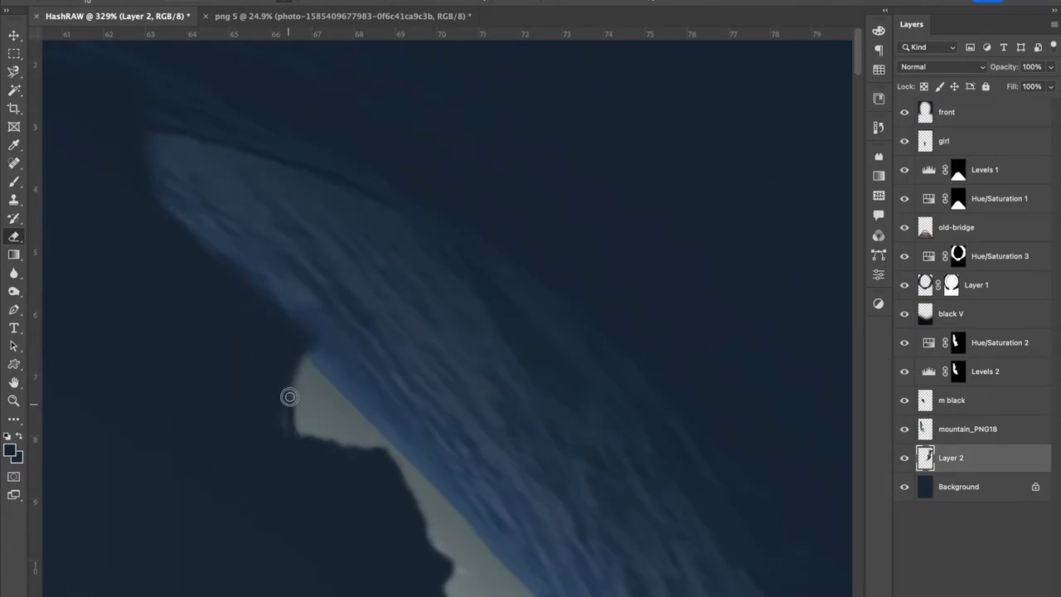
pyautogui.press('z')
pyautogui.moveTo(358, 373); pyautogui.dragTo(318, 379)
# Add Levels with midtones 0.78 and a colorized Hue/Saturation (210/30/-13) tinting the mountain dark blue
pyautogui.click(978, 298)
pyautogui.moveTo(787, 300)
pyautogui.mouseDown()
pyautogui.moveTo(798, 301)
pyautogui.moveTo(769, 307)
pyautogui.mouseUp()
pyautogui.click(995, 520)
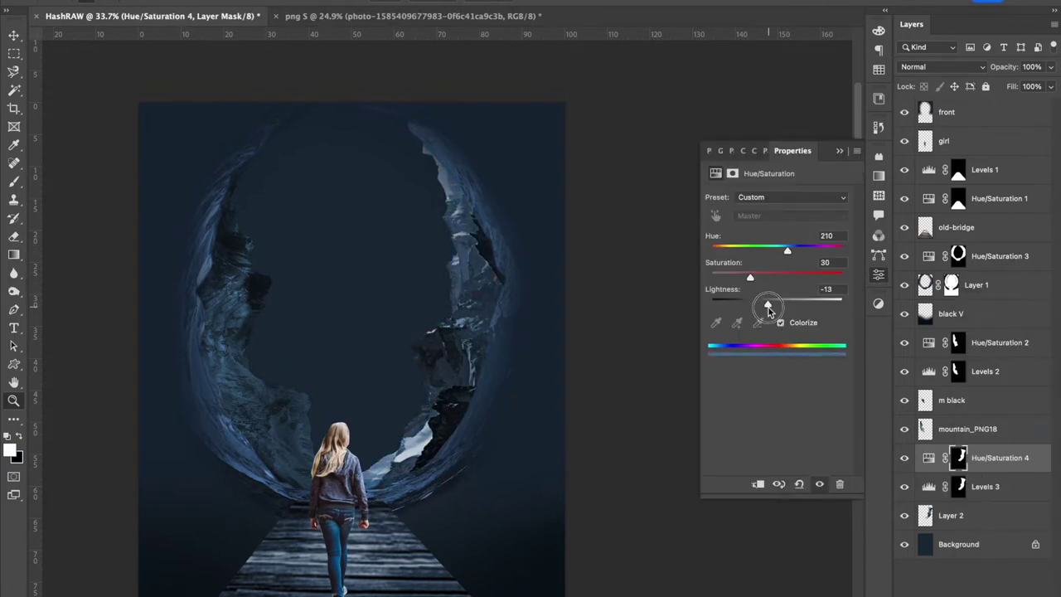
# Paint shadows on the rock near the girl on new layer '2b' within the mountain selection
pyautogui.click(839, 151)
pyautogui.hotkey('ctrl', 'shift', 'n')
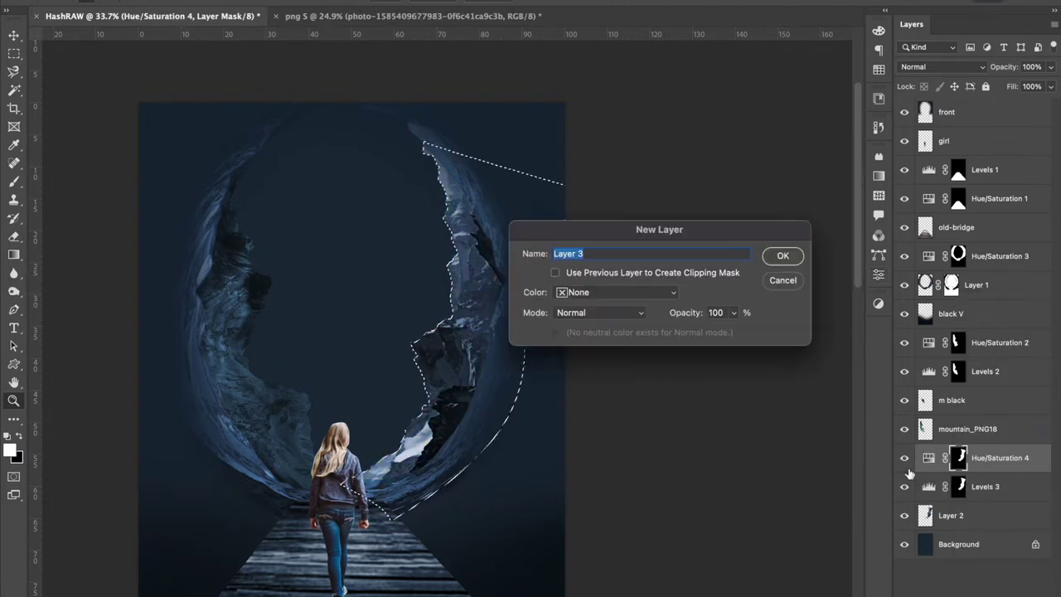
pyautogui.write('2b')
pyautogui.press('Return')
pyautogui.press('b')
pyautogui.moveTo(421, 354); pyautogui.dragTo(348, 468)
pyautogui.scroll(-3, 526, 307)
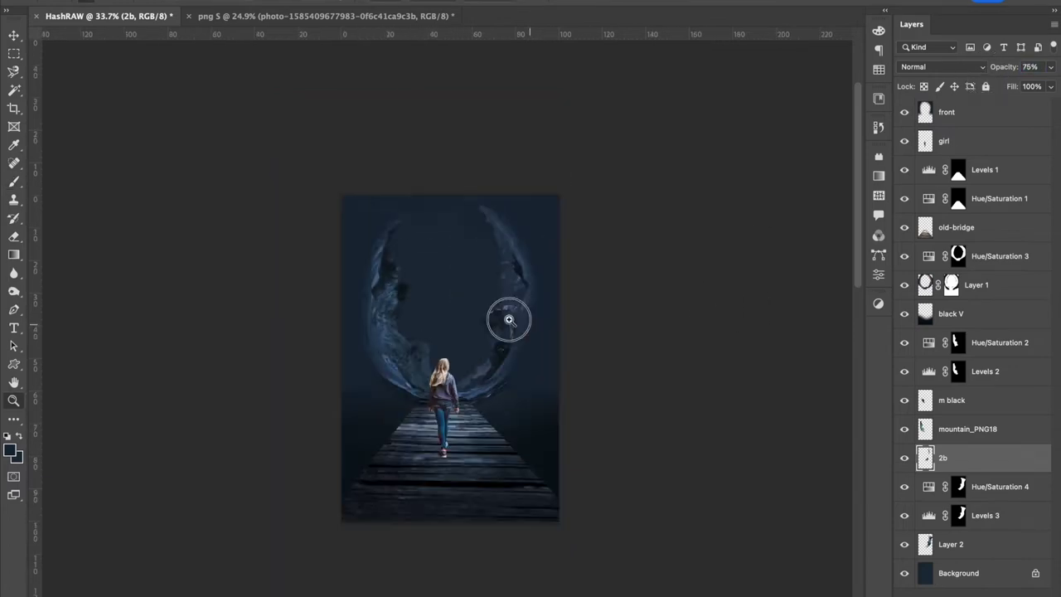
pyautogui.scroll(2, 502, 433)
# Merge the bridge layer with its adjustment layers
pyautogui.press('v')
pyautogui.rightClick(450, 436)
pyautogui.click(480, 437)
pyautogui.hotkey('ctrl', 'e')
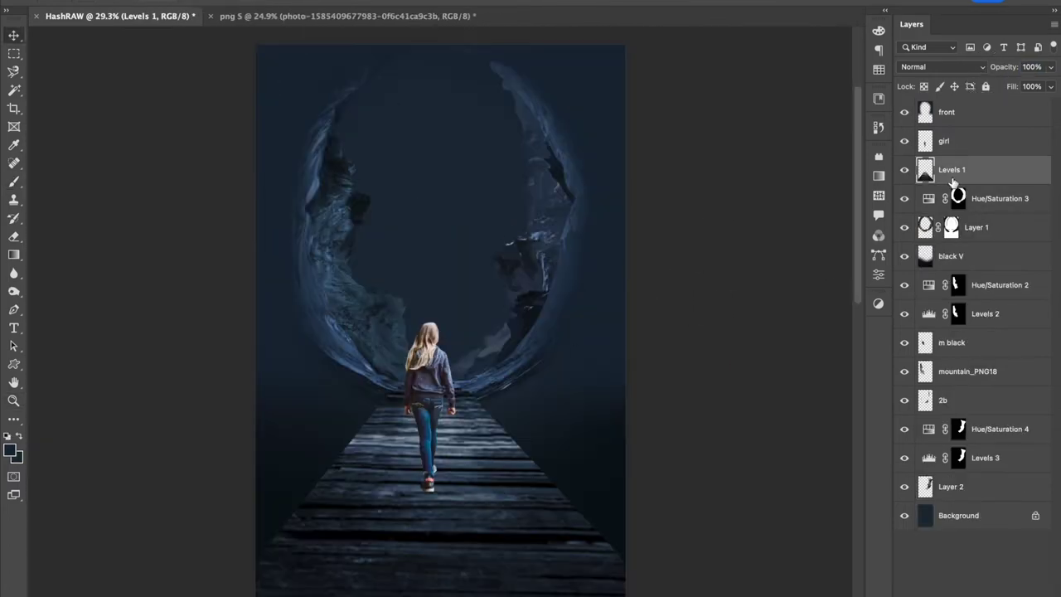
# Paint the bridge's edges dark on a new 'bridge black' layer at 69% opacity
pyautogui.hotkey('ctrl', 's')
pyautogui.write('old-bridge')
pyautogui.press('Escape')
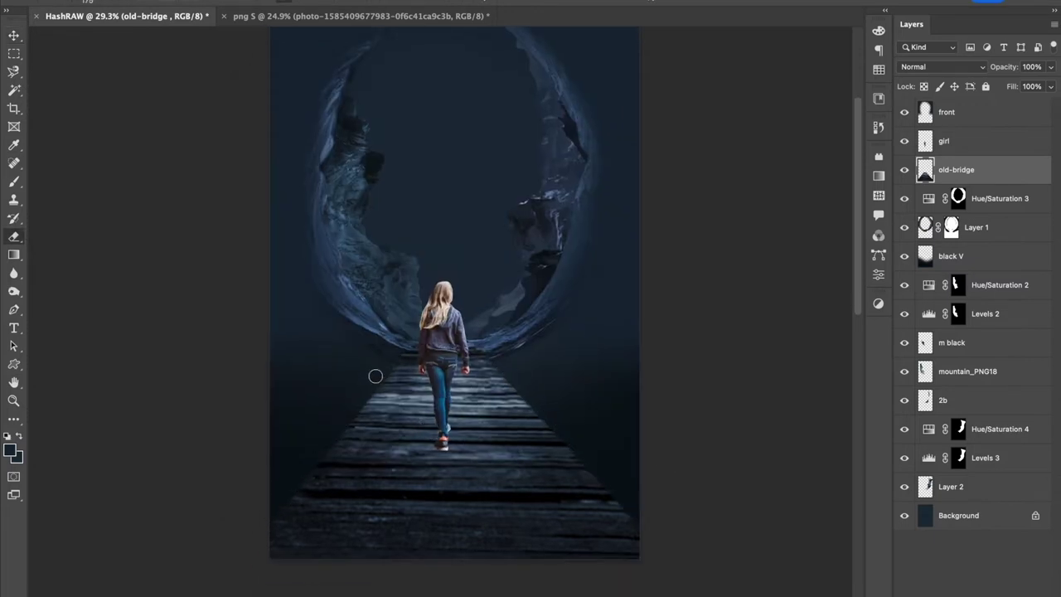
pyautogui.hotkey('ctrl', 'shift', 'n')
pyautogui.write('bridge black')
pyautogui.press('Return')
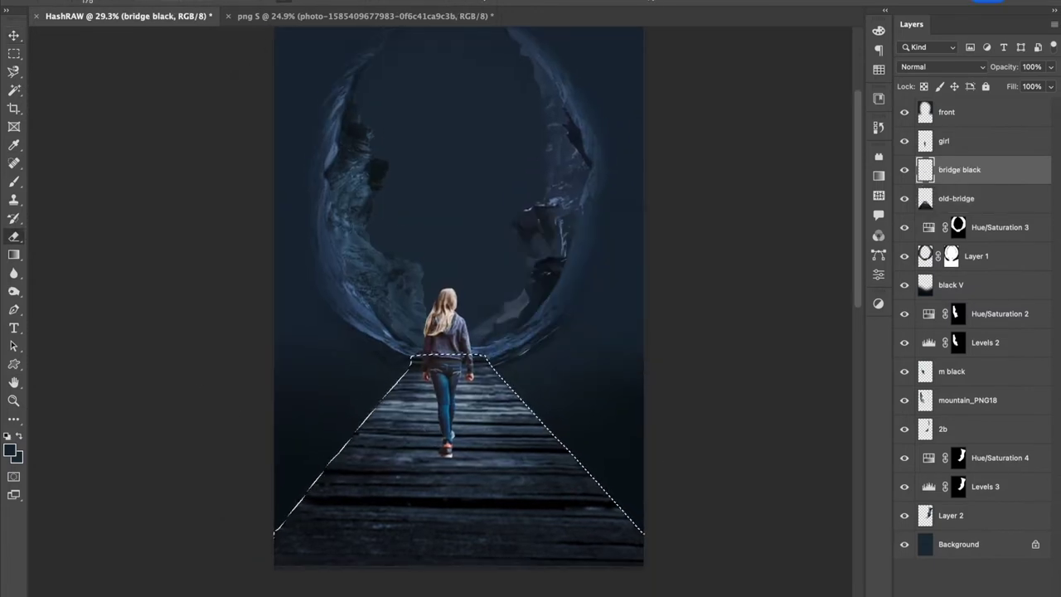
pyautogui.moveTo(369, 404)
pyautogui.mouseDown()
pyautogui.moveTo(556, 379)
pyautogui.moveTo(568, 580)
pyautogui.mouseUp()
pyautogui.hotkey('ctrl', 'd')
pyautogui.moveTo(1050, 66); pyautogui.dragTo(1027, 83)
pyautogui.press('e')
# Darken the girl with Levels midtones 0.68 and a bluer, less saturated, darker Hue/Saturation
pyautogui.press('v')
pyautogui.click(943, 141)
pyautogui.click(961, 367)
pyautogui.moveTo(787, 300); pyautogui.dragTo(807, 305)
pyautogui.click(986, 590)
pyautogui.click(947, 438)
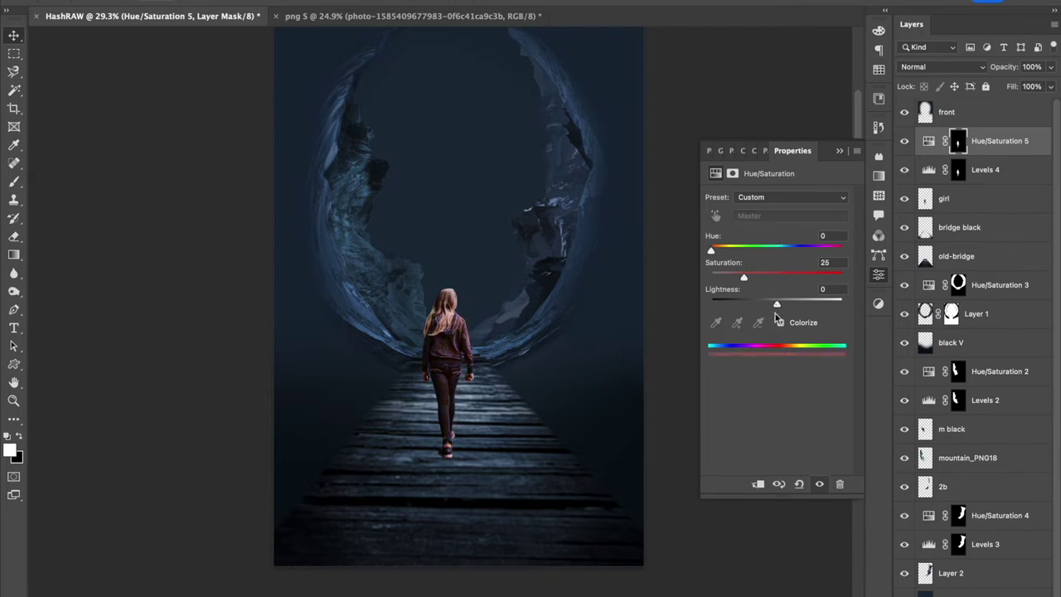
pyautogui.moveTo(784, 252); pyautogui.dragTo(780, 250)
pyautogui.moveTo(743, 277); pyautogui.dragTo(736, 277)
pyautogui.moveTo(764, 304); pyautogui.dragTo(752, 309)
pyautogui.click(878, 274)
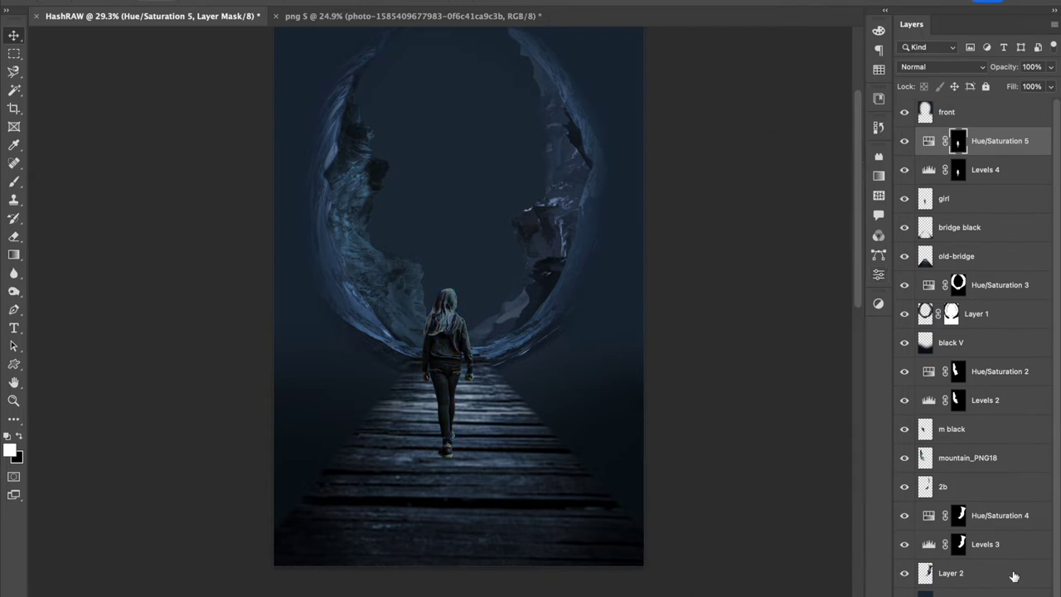
# Erase the adjustment mask over the girl's hair and shoulders to keep them lighter
pyautogui.press('e')
pyautogui.scroll(3, 467, 300)
pyautogui.moveTo(414, 245); pyautogui.dragTo(412, 332)
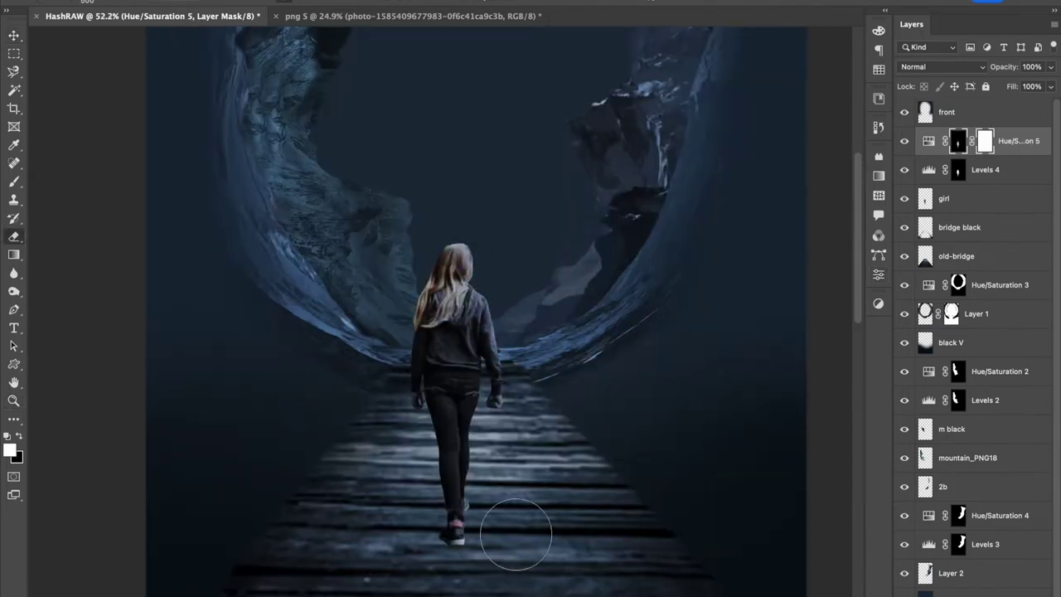
pyautogui.press('z')
pyautogui.scroll(-2, 485, 260)
# Duplicate the girl, fill the copy solid black, and move it below the front layer
pyautogui.click(961, 203)
pyautogui.hotkey('ctrl', 'j')
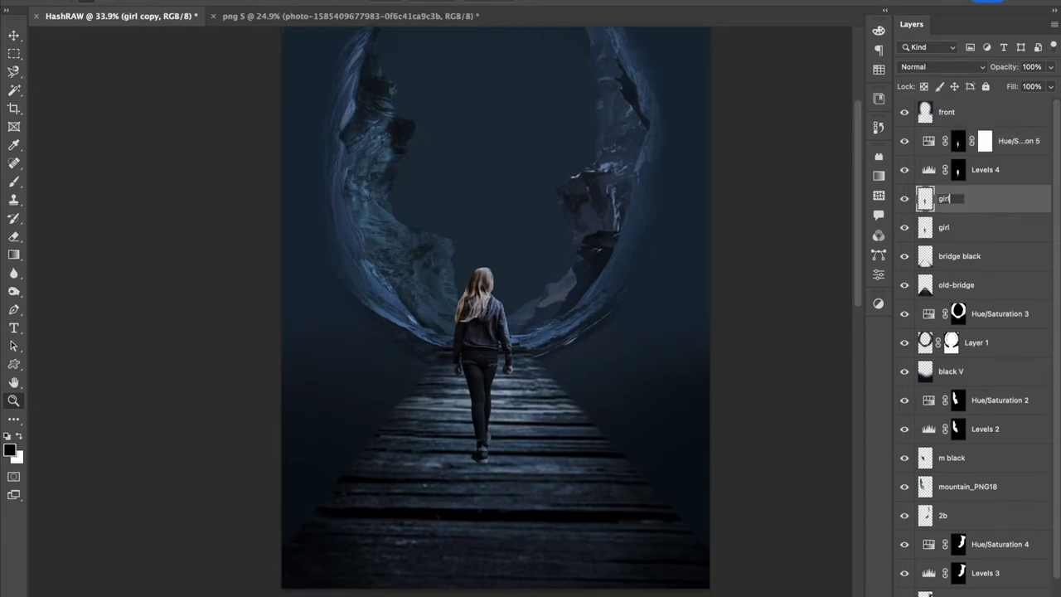
pyautogui.hotkey('alt', 'BackSpace')
pyautogui.hotkey('ctrl', 'd')
pyautogui.press('x')
pyautogui.moveTo(924, 201); pyautogui.dragTo(974, 238)
pyautogui.moveTo(995, 134); pyautogui.dragTo(994, 128)
# Flip and stretch the black silhouette into a shadow across the bridge below the girl
pyautogui.hotkey('ctrl', 't')
pyautogui.moveTo(456, 301)
pyautogui.mouseDown()
pyautogui.moveTo(473, 428)
pyautogui.moveTo(509, 525)
pyautogui.moveTo(569, 533)
pyautogui.mouseUp()
pyautogui.moveTo(443, 530); pyautogui.dragTo(385, 530)
pyautogui.moveTo(503, 335); pyautogui.dragTo(499, 340)
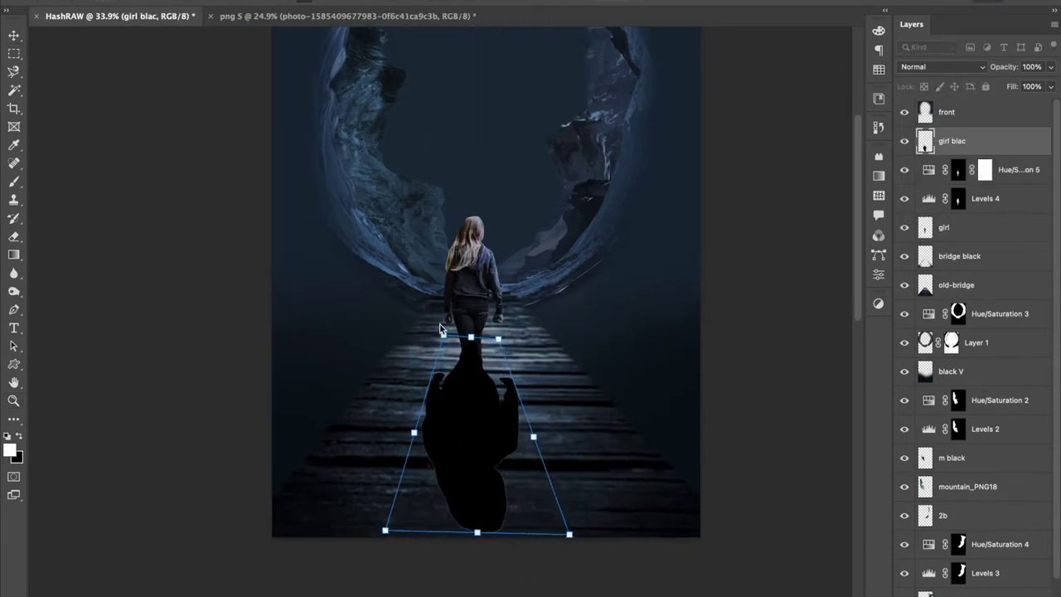
pyautogui.hotkey('ctrl', 't')
pyautogui.moveTo(473, 450); pyautogui.dragTo(474, 509)
pyautogui.press('Return')
# Skew the shadow toward the right and soften it with a 10 px Box Blur
pyautogui.hotkey('ctrl', '[')
pyautogui.hotkey('ctrl', '[')
pyautogui.hotkey('ctrl', '[')
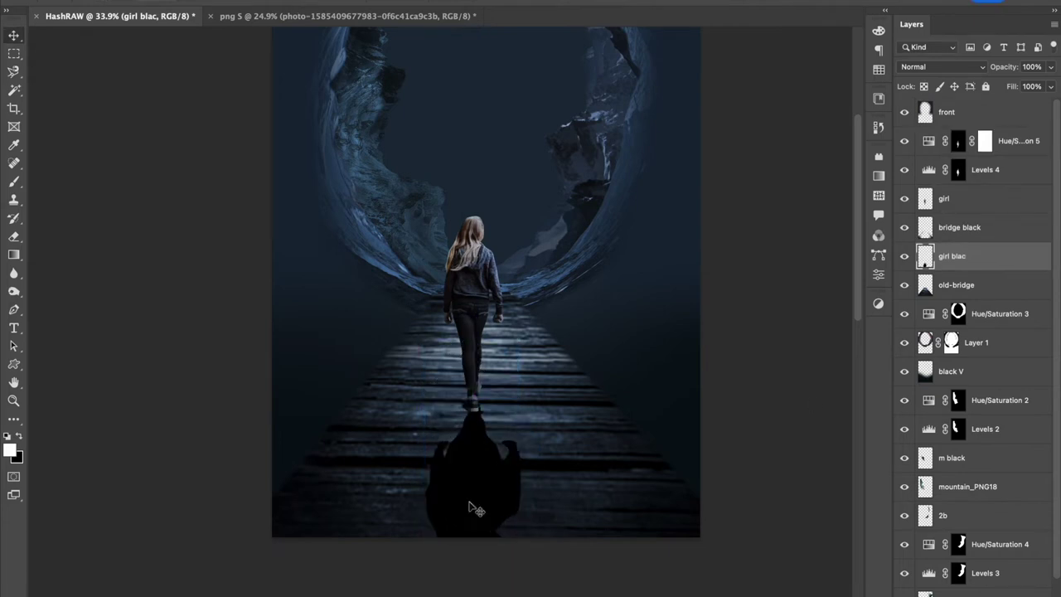
pyautogui.moveTo(525, 585); pyautogui.dragTo(541, 589)
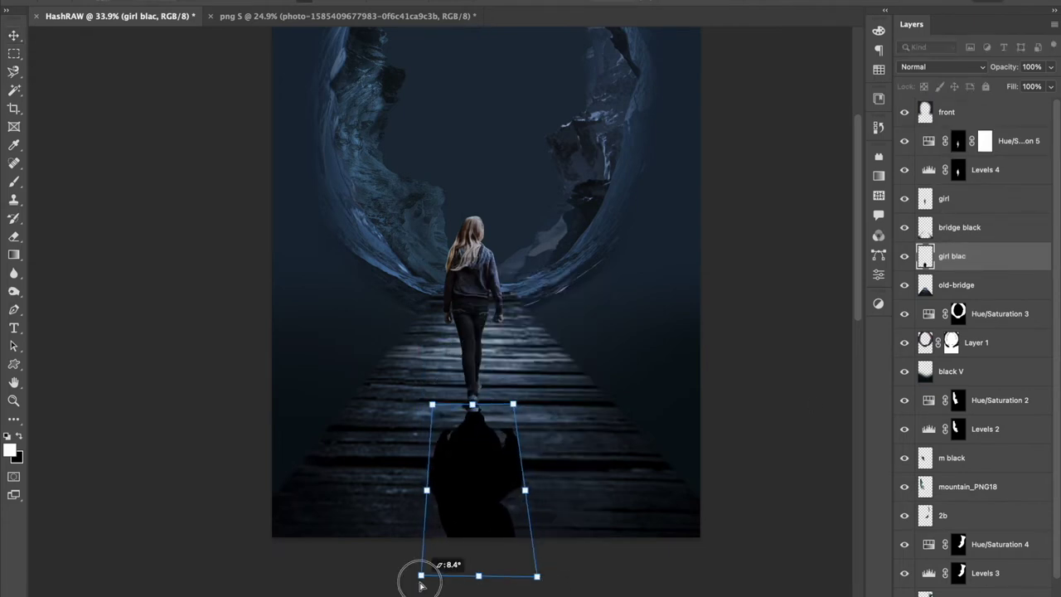
pyautogui.press('Return')
pyautogui.click(568, 187)
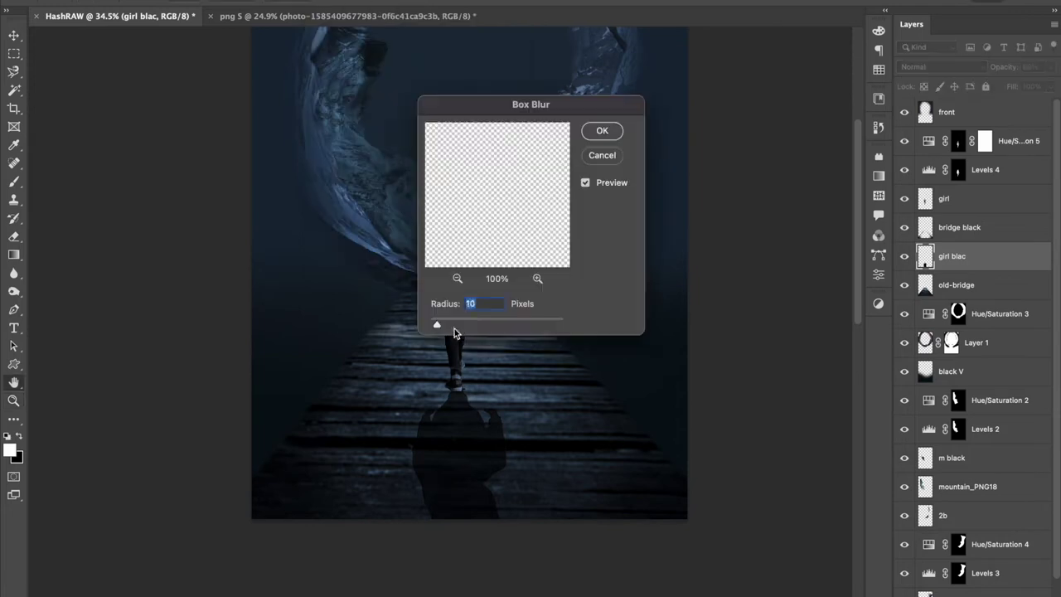
pyautogui.click(617, 133)
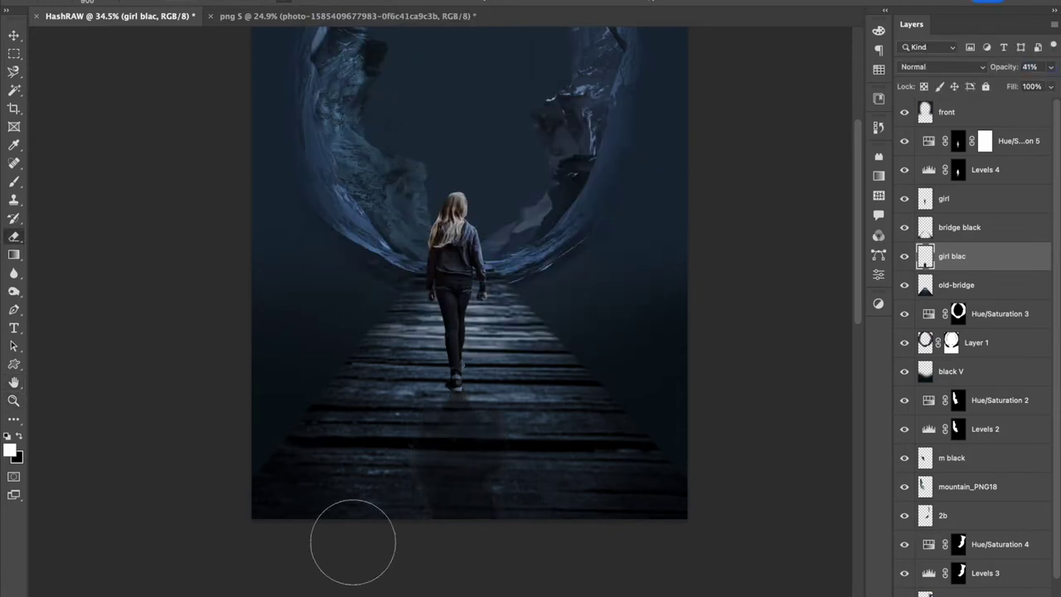
# Fill the drawn V path black on new layer 'girl b2' and Gaussian blur it
pyautogui.hotkey('ctrl', 'Return')
pyautogui.hotkey('ctrl', 'shift', 'n')
pyautogui.write('gi')
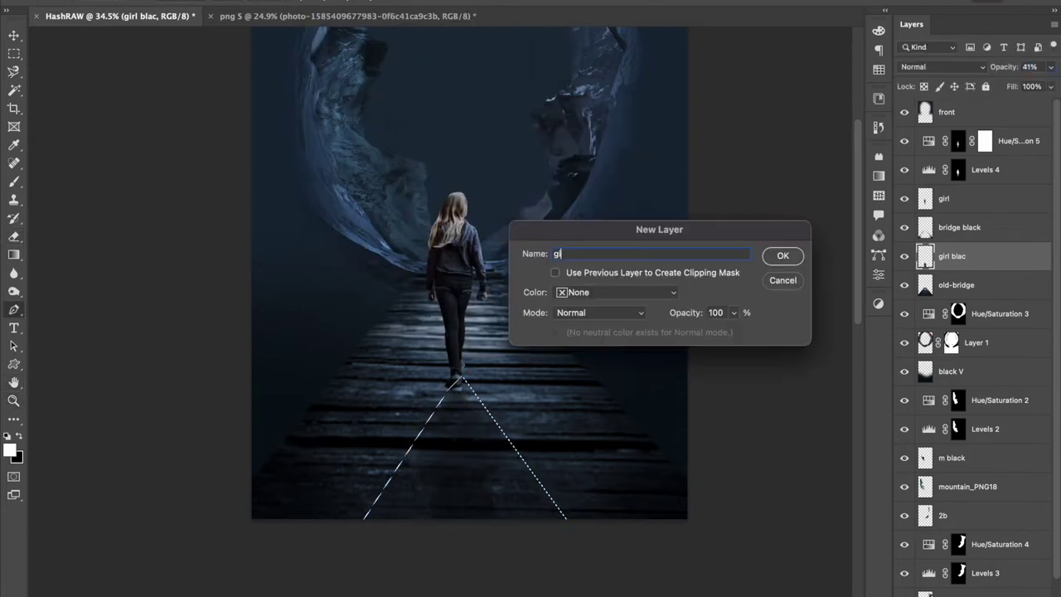
pyautogui.press('Return')
pyautogui.hotkey('ctrl', 'BackSpace')
pyautogui.hotkey('ctrl', 'd')
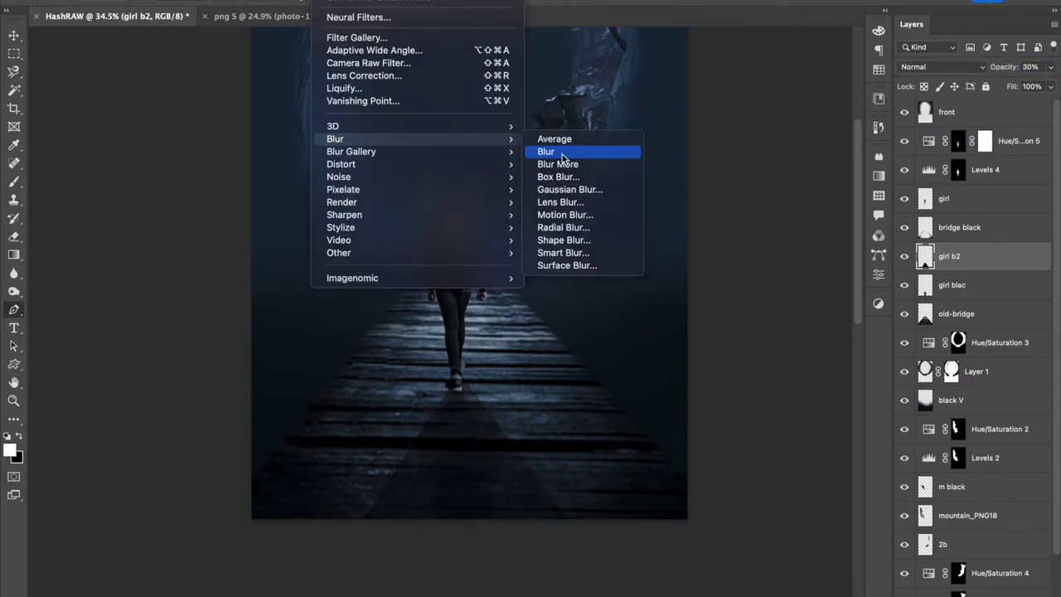
pyautogui.click(556, 190)
pyautogui.click(811, 166)
# Lower the 'girl blac' shadow layer's opacity to 41%
pyautogui.hotkey('alt', '[')
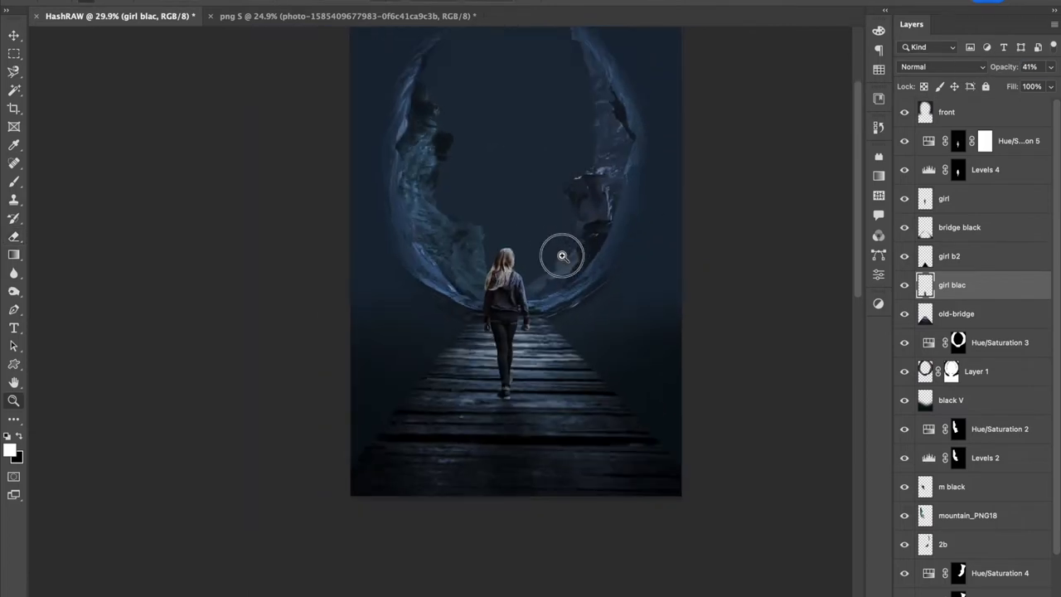
pyautogui.click(839, 150)
pyautogui.moveTo(582, 274); pyautogui.dragTo(587, 309)
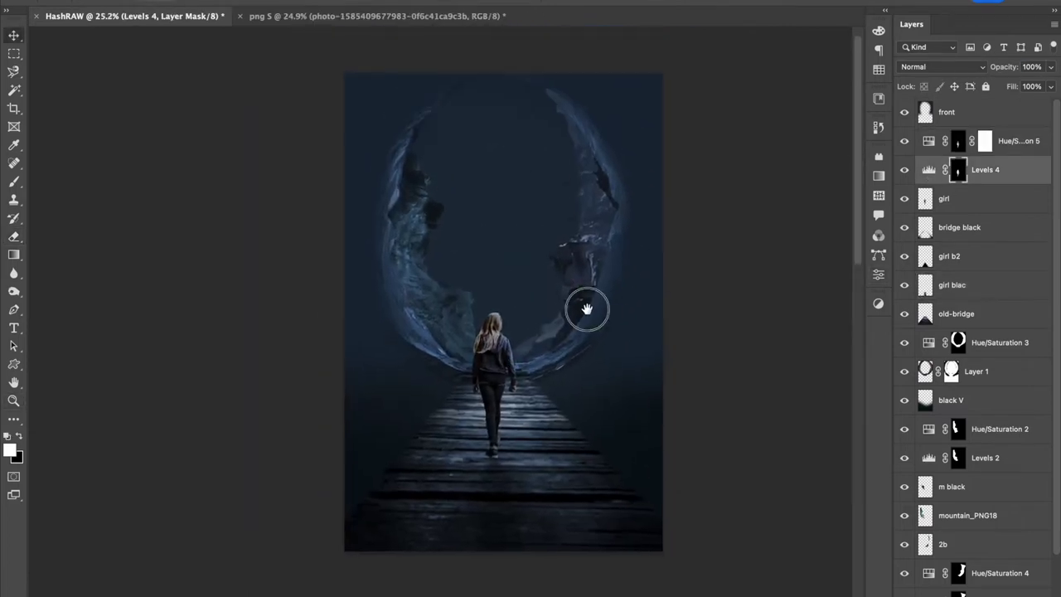
# Position and rotate Jupiter inside the portal, making it darker and bluer
pyautogui.moveTo(539, 220); pyautogui.dragTo(572, 296)
pyautogui.hotkey('ctrl', 't')
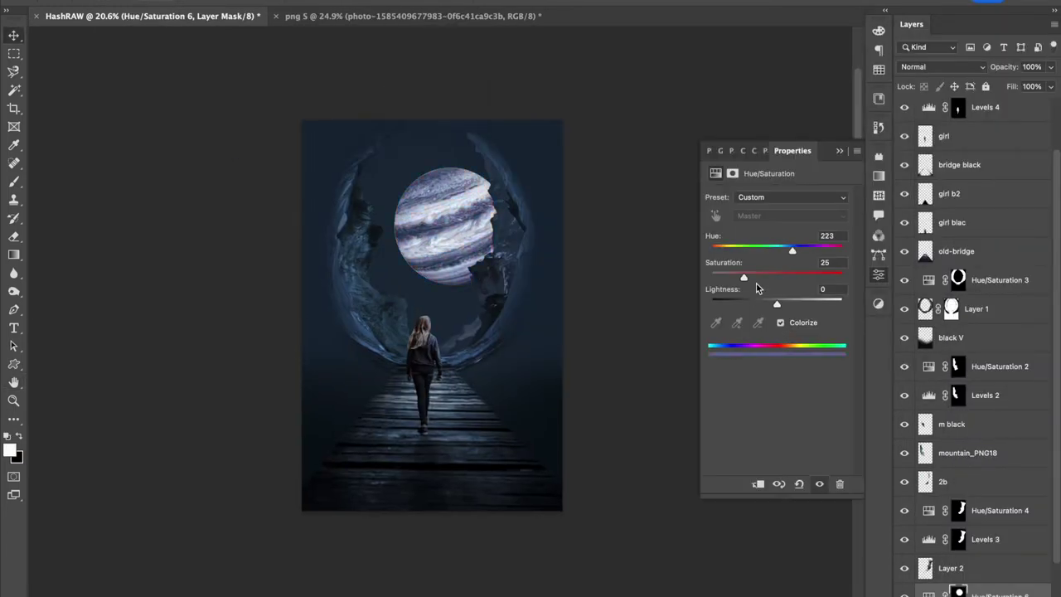
pyautogui.moveTo(792, 250); pyautogui.dragTo(787, 249)
pyautogui.moveTo(743, 277)
pyautogui.mouseDown()
pyautogui.moveTo(773, 277)
pyautogui.moveTo(744, 306)
pyautogui.mouseUp()
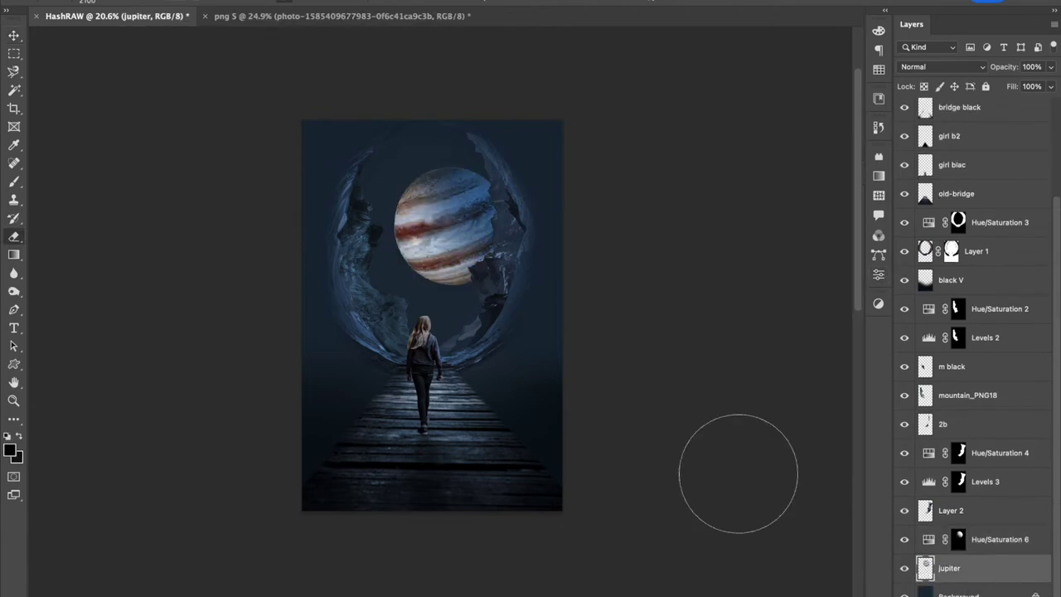
# Feather a Jupiter selection and add Hue/Saturation with slightly higher saturation and lower lightness
pyautogui.keyDown('ctrl'); pyautogui.click(925, 568); pyautogui.keyUp('ctrl')
pyautogui.scroll(3, 443, 260)
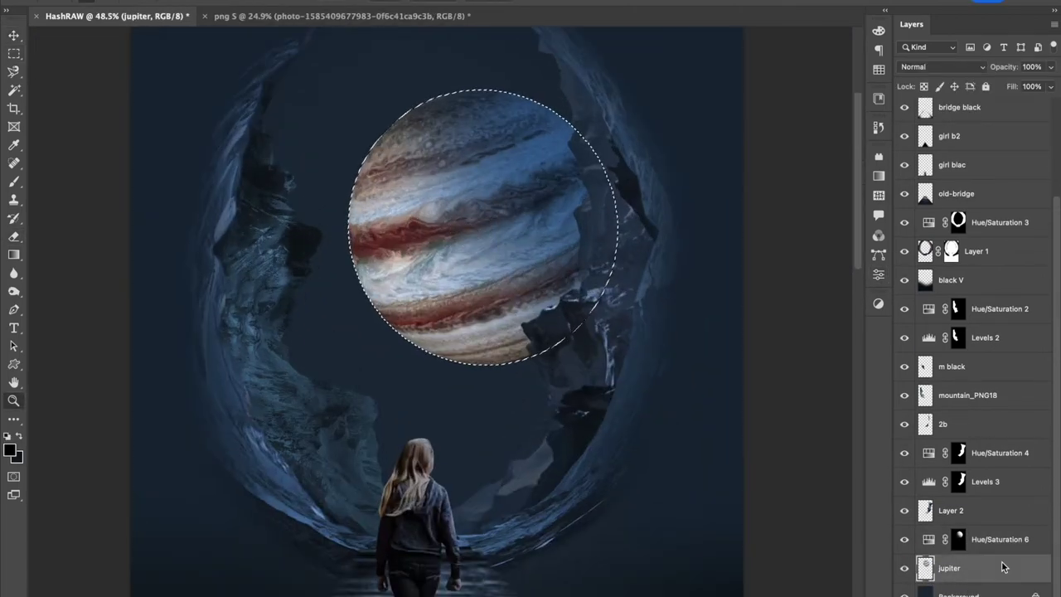
pyautogui.hotkey('shift', 'F6')
pyautogui.press('Return')
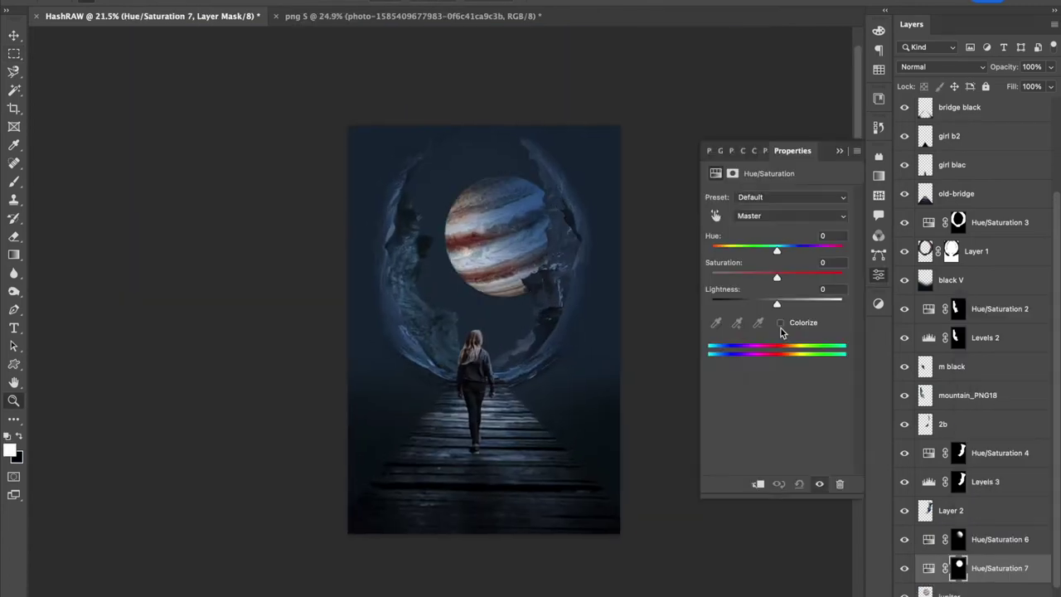
pyautogui.moveTo(744, 277); pyautogui.dragTo(754, 277)
pyautogui.moveTo(777, 303); pyautogui.dragTo(769, 305)
# Add two Levels adjustment layers masked to the Jupiter selection
pyautogui.keyDown('ctrl'); pyautogui.click(959, 568); pyautogui.keyUp('ctrl')
pyautogui.click(878, 303)
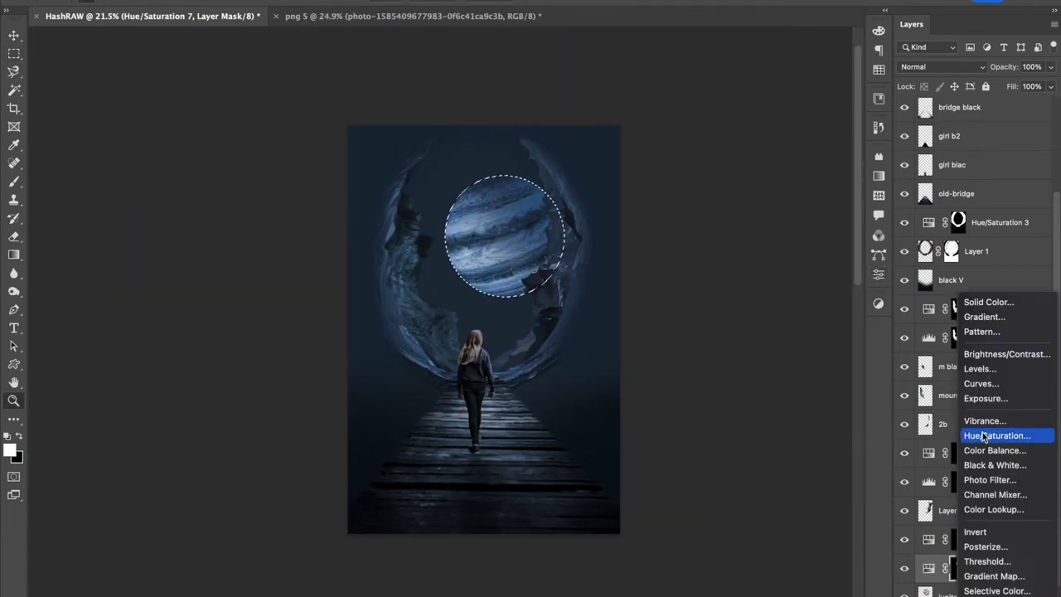
pyautogui.click(978, 368)
pyautogui.press('b')
pyautogui.keyDown('ctrl'); pyautogui.click(958, 568); pyautogui.keyUp('ctrl')
pyautogui.click(878, 303)
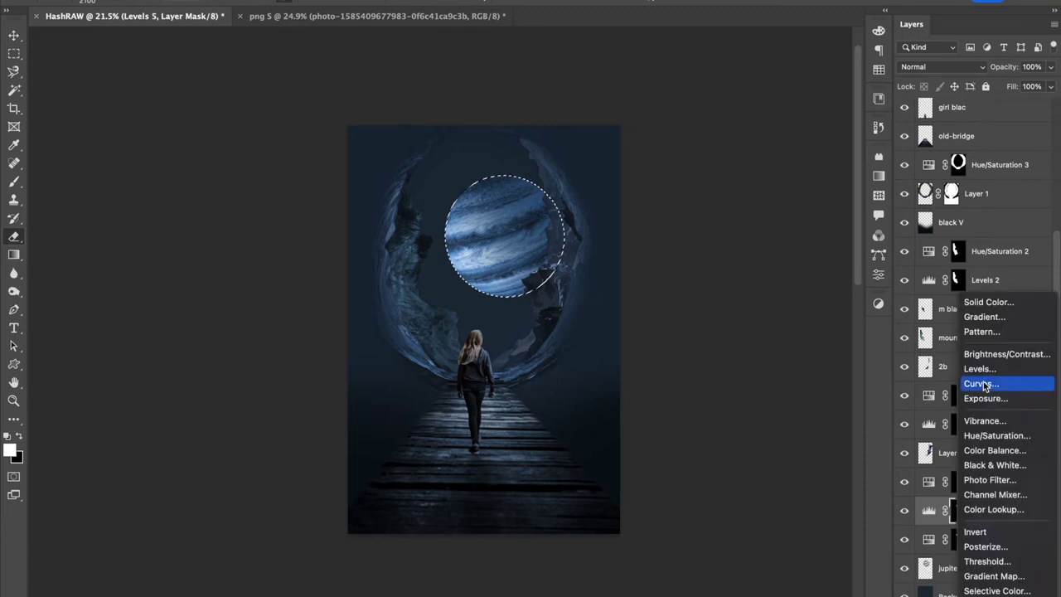
pyautogui.click(977, 364)
# Outline the portal opening with the Patch tool and create a new layer
pyautogui.press('z')
pyautogui.keyDown('alt'); pyautogui.click(593, 268); pyautogui.keyUp('alt')
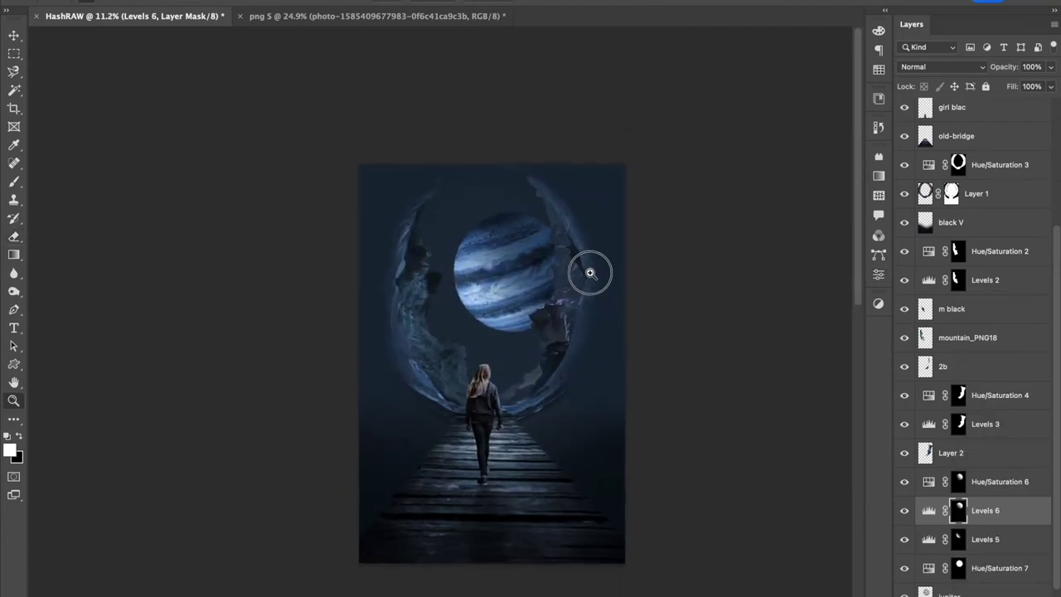
pyautogui.click(591, 272)
pyautogui.press('j')
pyautogui.scroll(-1, 951, 451)
pyautogui.hotkey('shift', 'j')
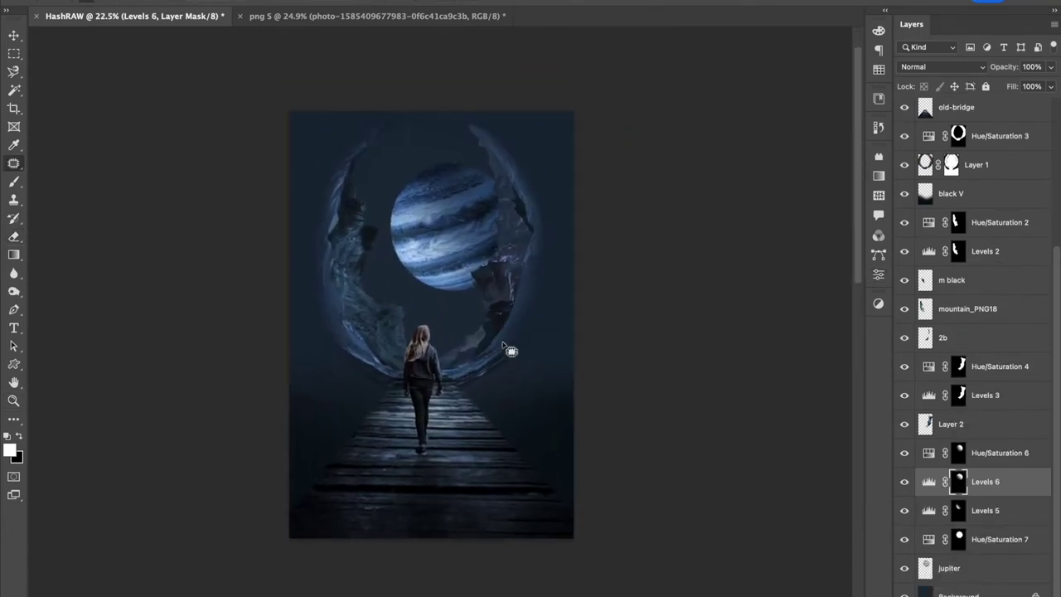
pyautogui.moveTo(445, 119); pyautogui.dragTo(527, 274)
pyautogui.hotkey('ctrl', 'shift', 'n')
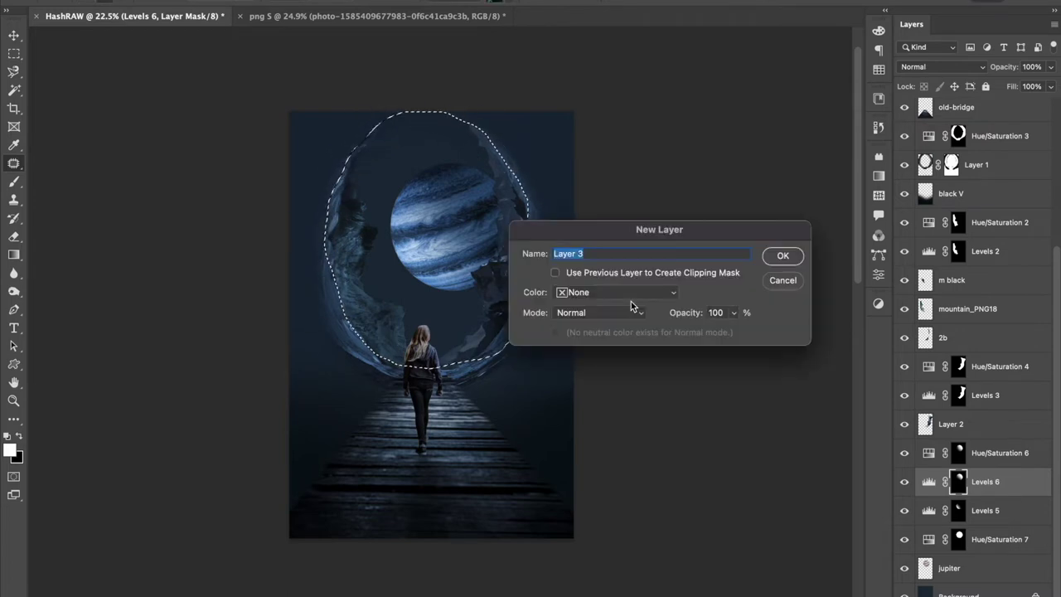
# Create a 'sky' layer filled inside the portal opening and move it below jupiter
pyautogui.press('Return')
pyautogui.doubleClick(945, 452)
pyautogui.write('sky')
pyautogui.press('Return')
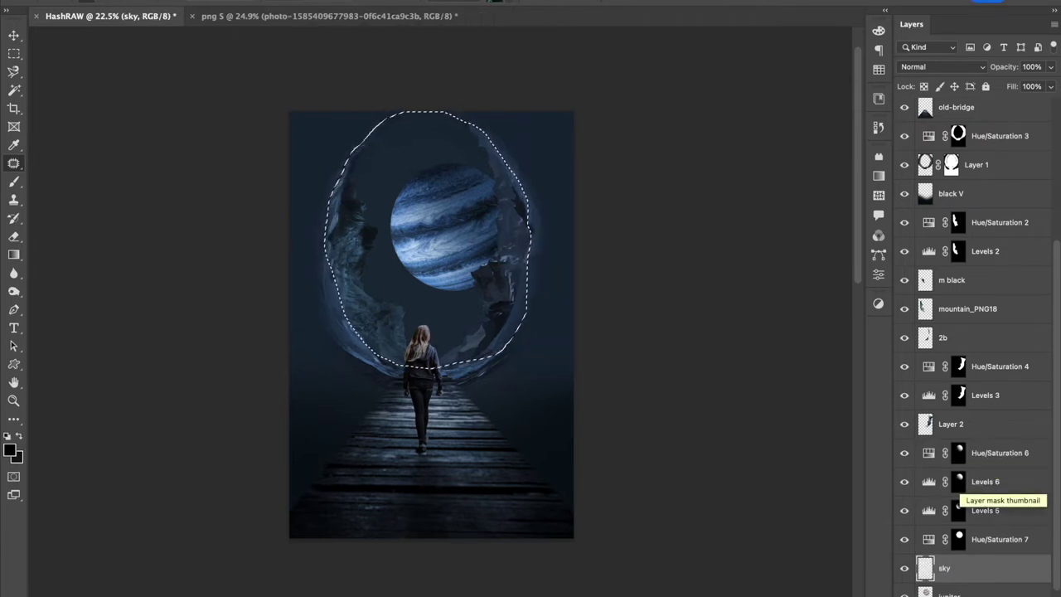
pyautogui.hotkey('alt', 'BackSpace')
pyautogui.hotkey('ctrl', 'd')
pyautogui.moveTo(945, 453); pyautogui.dragTo(944, 586)
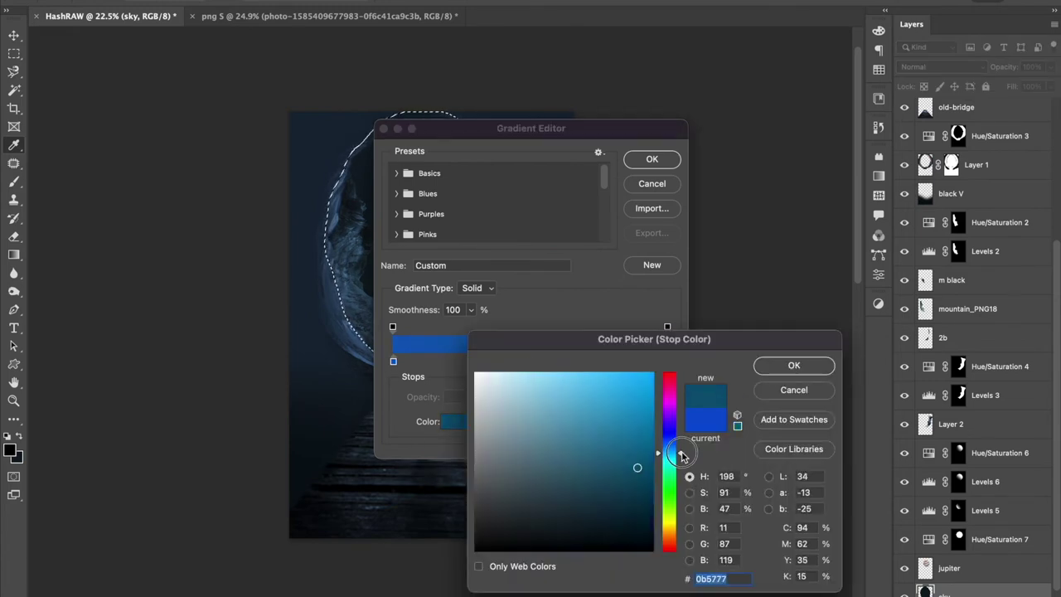
# Fill the portal opening with a deep blue gradient and darken its top edges
pyautogui.moveTo(681, 455); pyautogui.dragTo(670, 445)
pyautogui.click(794, 364)
pyautogui.click(651, 158)
pyautogui.moveTo(427, 141); pyautogui.dragTo(495, 267)
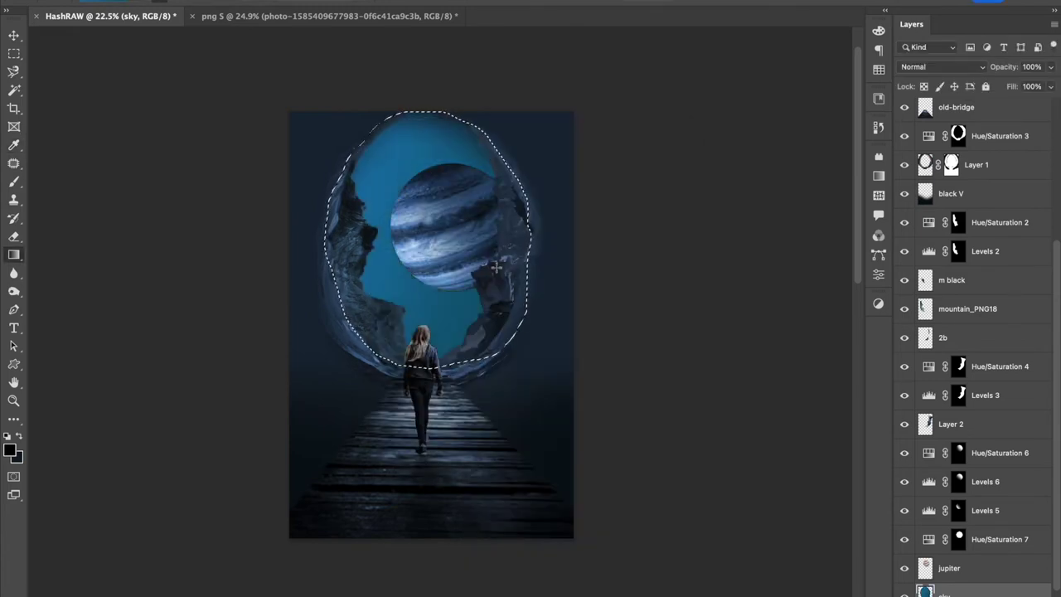
pyautogui.hotkey('ctrl', 'd')
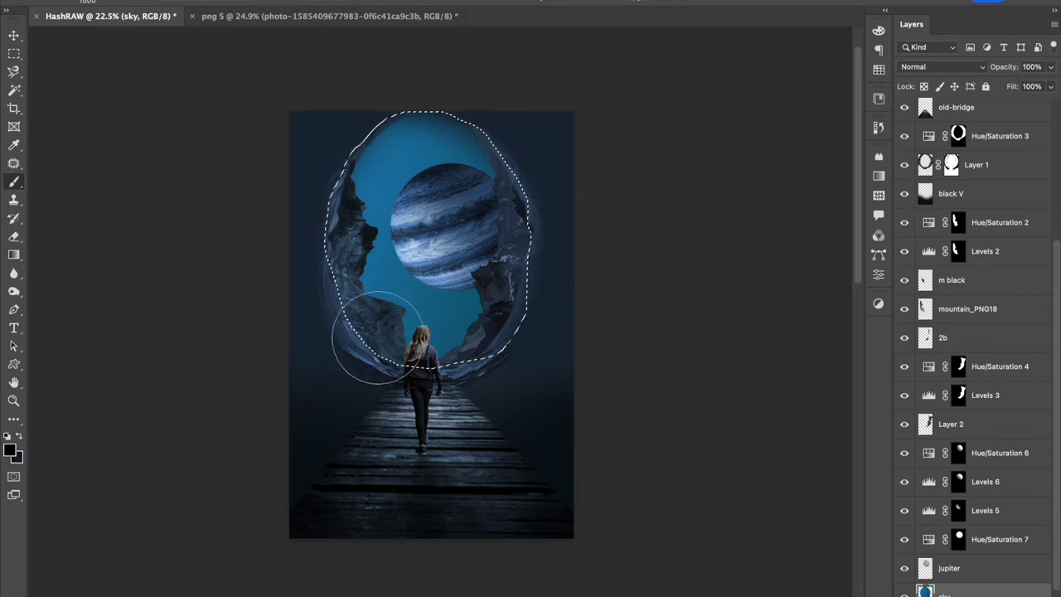
pyautogui.moveTo(377, 337); pyautogui.dragTo(536, 326)
# Add a 'sky black' layer and paint darkness over the top of the sky
pyautogui.hotkey('ctrl', 'shift', 'n')
pyautogui.write('sky black')
pyautogui.press('Return')
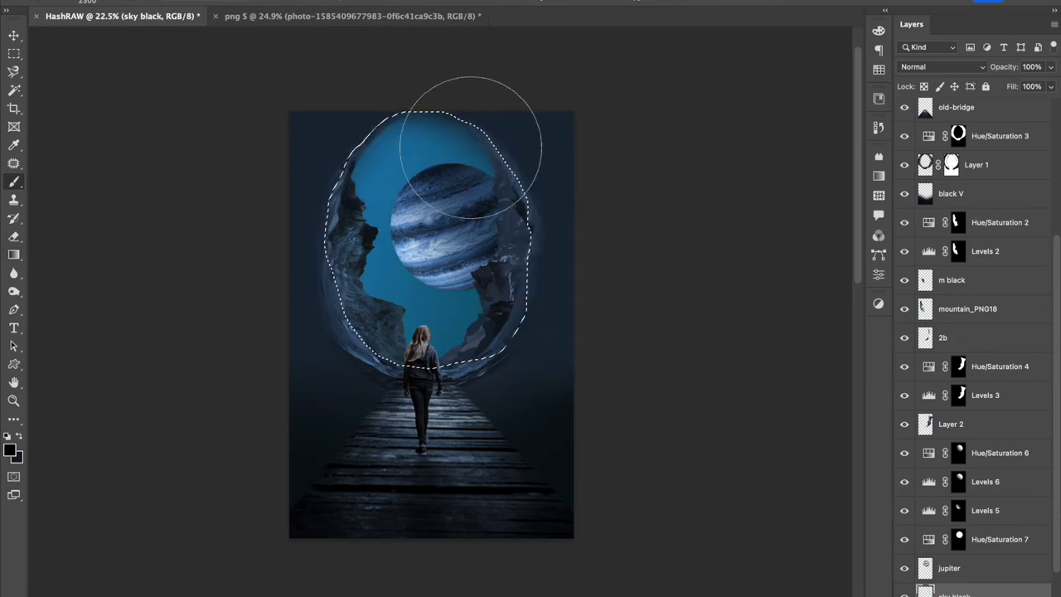
pyautogui.moveTo(1002, 66); pyautogui.dragTo(970, 71)
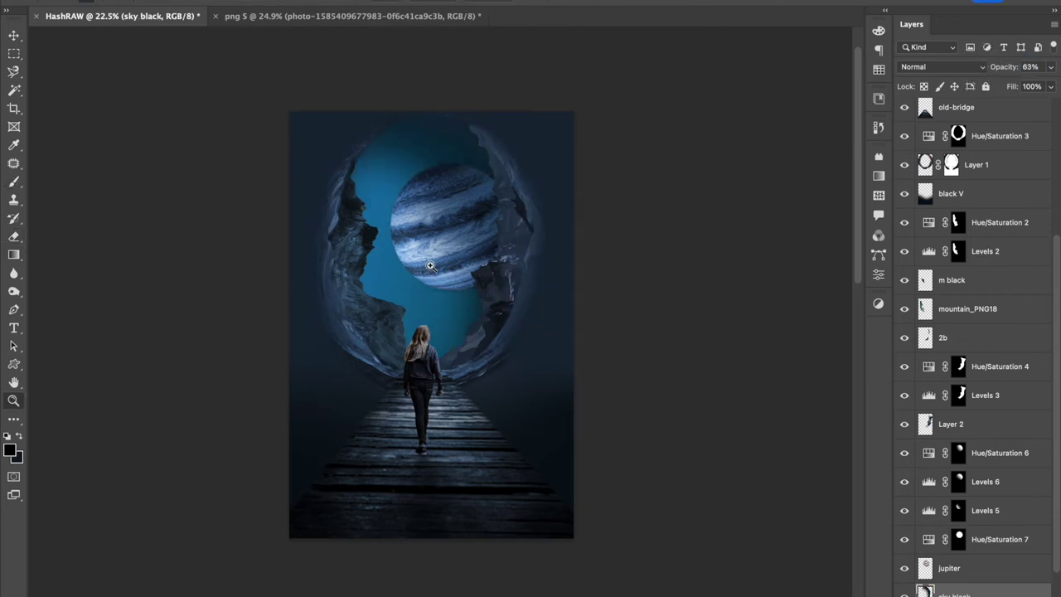
# Deepen the sky with a Curves adjustment by raising the black point
pyautogui.keyDown('ctrl'); pyautogui.click(925, 569); pyautogui.keyUp('ctrl')
pyautogui.moveTo(737, 335); pyautogui.dragTo(763, 334)
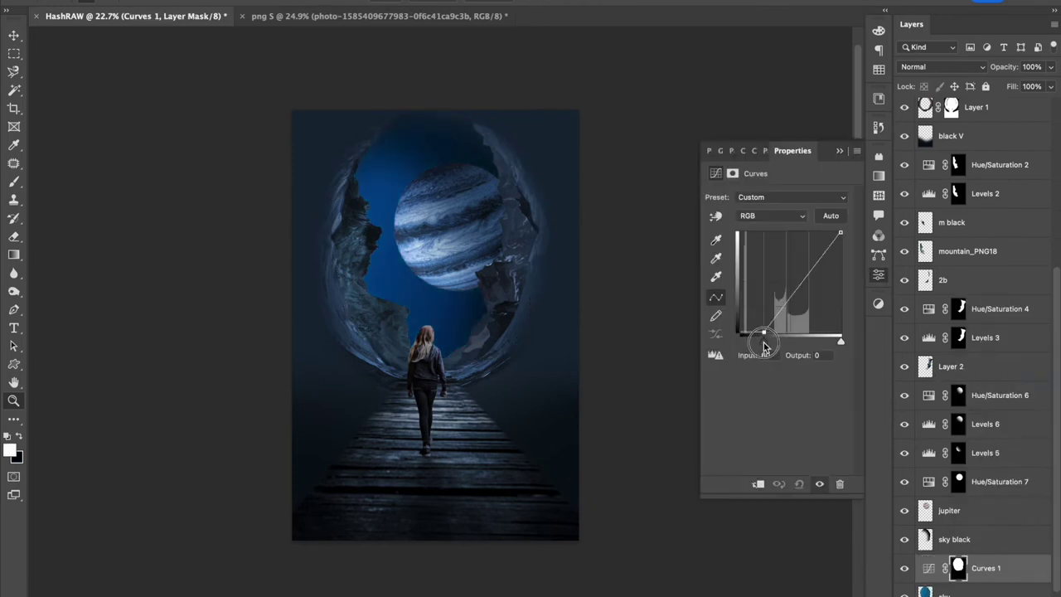
pyautogui.click(839, 151)
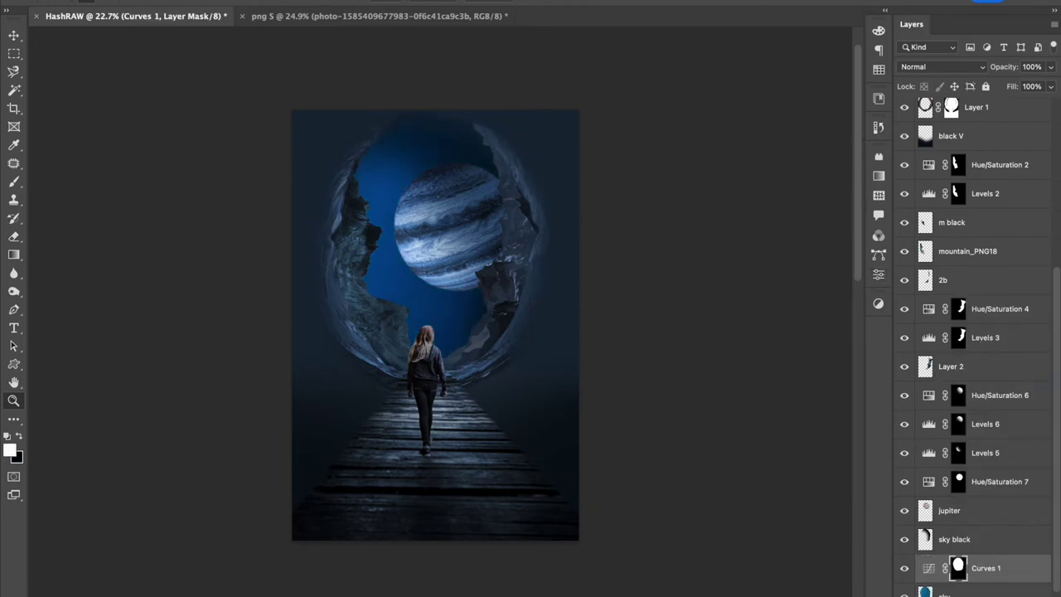
pyautogui.rightClick(487, 278)
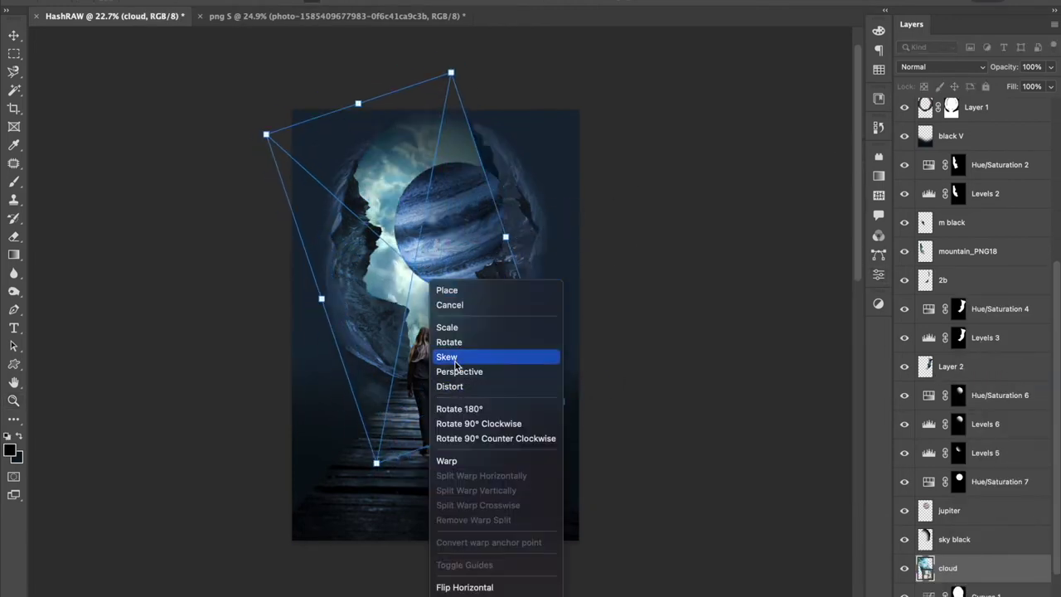
# Skew the cloud image into the portal, blend it as Screen, and erase it over the right-hand rocks
pyautogui.click(495, 295)
pyautogui.press('Return')
pyautogui.press('e')
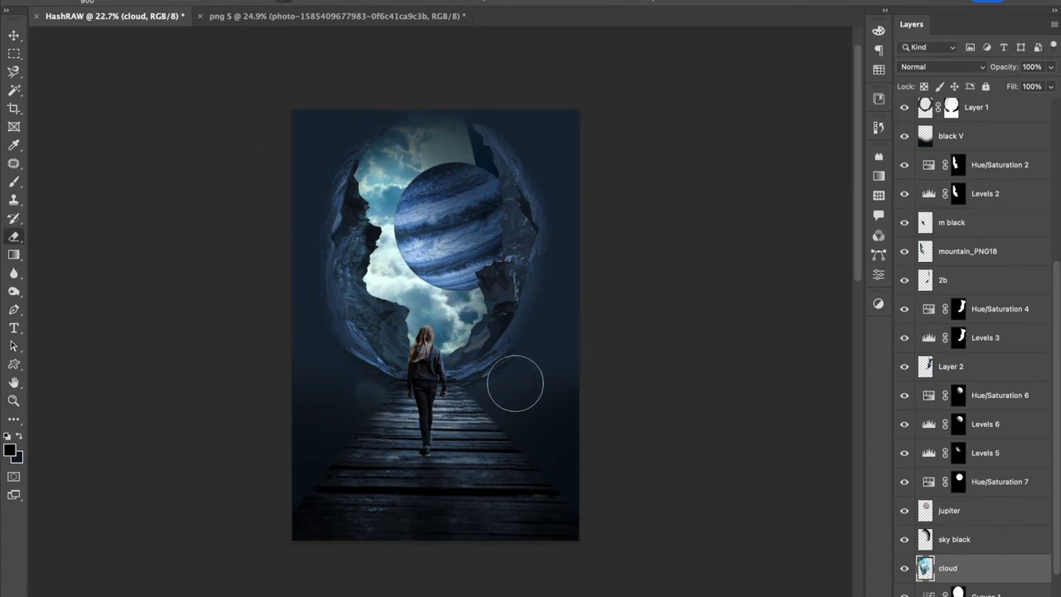
pyautogui.click(940, 66)
pyautogui.click(920, 189)
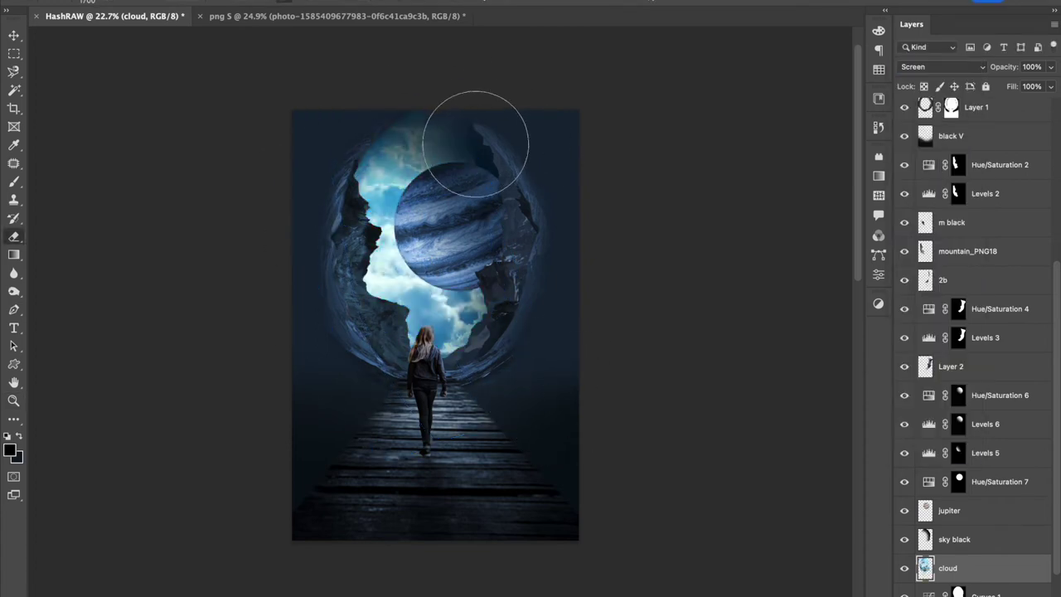
pyautogui.moveTo(399, 75); pyautogui.dragTo(555, 269)
# Add a Hue/Saturation adjustment over the clouds and edit Jupiter's Hue/Saturation 2 tint
pyautogui.click(969, 590)
pyautogui.click(994, 431)
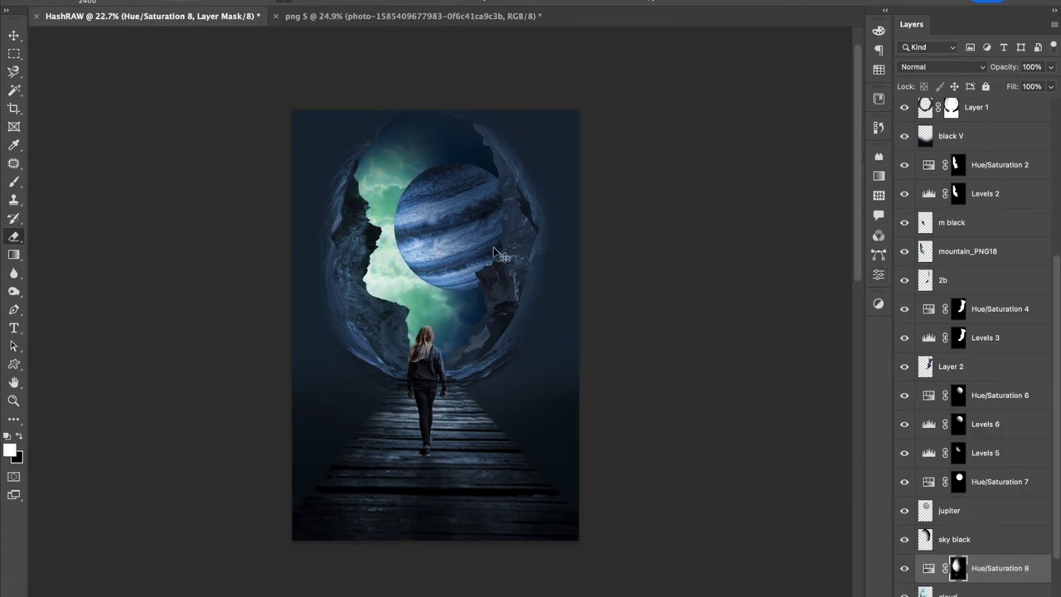
pyautogui.click(926, 484)
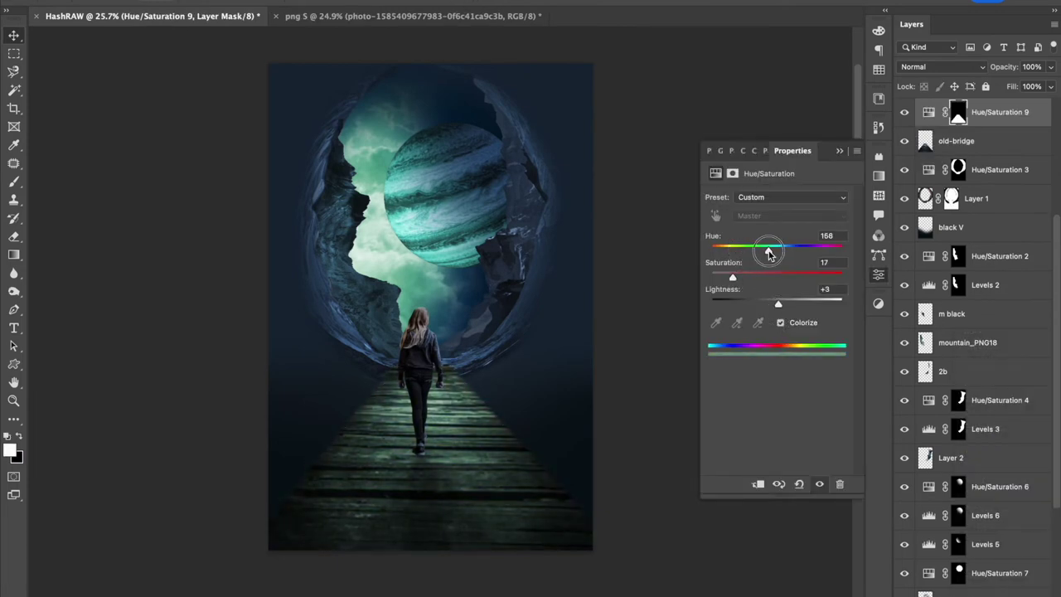
# Colorize the wooden bridge a muted teal-green with a Hue/Saturation adjustment
pyautogui.press('e')
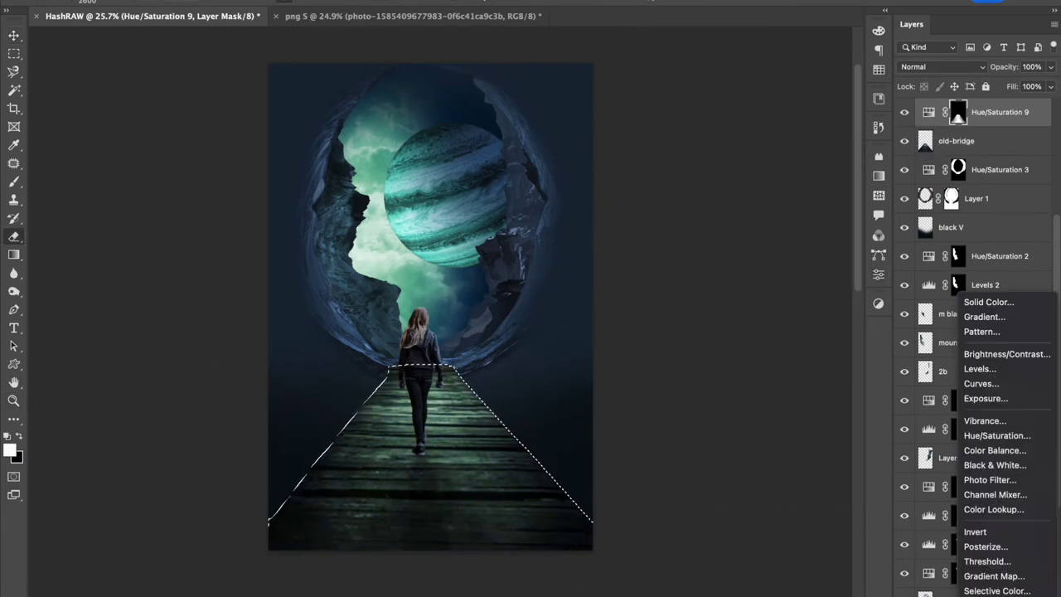
pyautogui.click(780, 322)
pyautogui.click(323, 406)
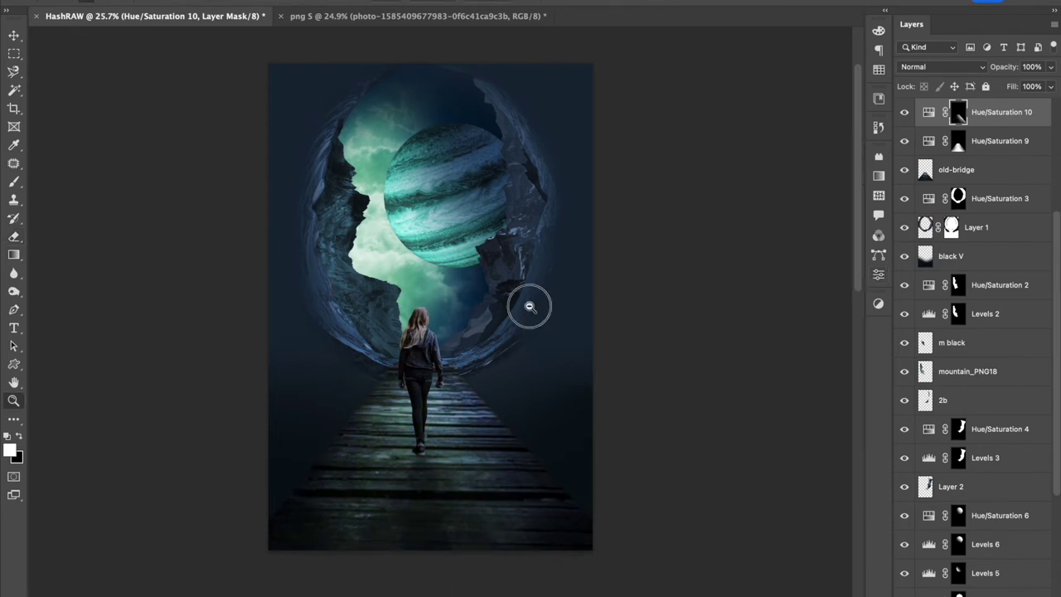
pyautogui.scroll(1, 529, 307)
# Add a Levels adjustment (Levels 7) to the old-bridge layer
pyautogui.click(956, 169)
pyautogui.click(879, 303)
pyautogui.click(912, 369)
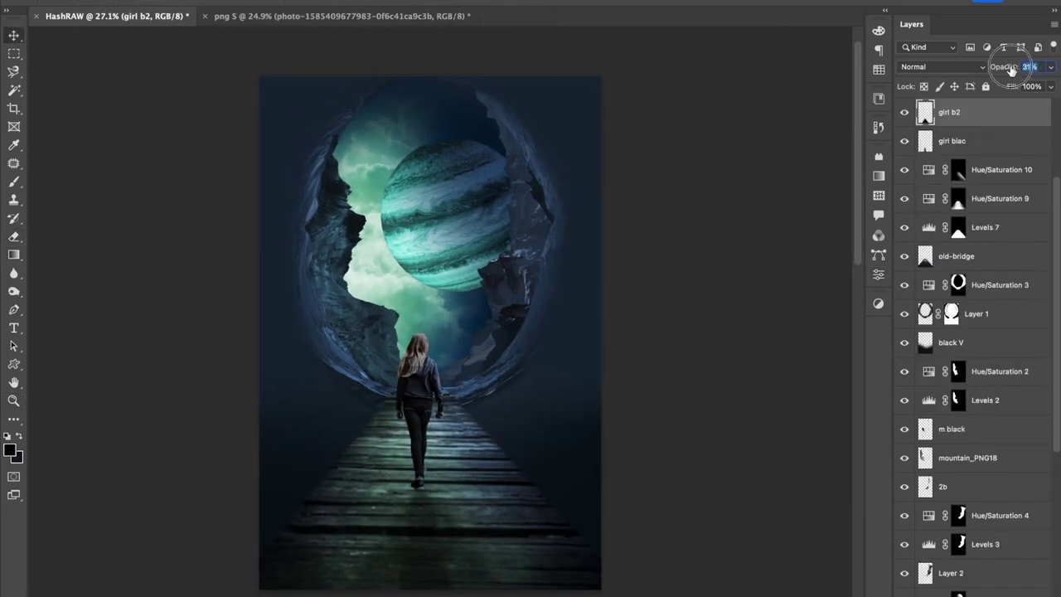
pyautogui.hotkey('alt', '[')
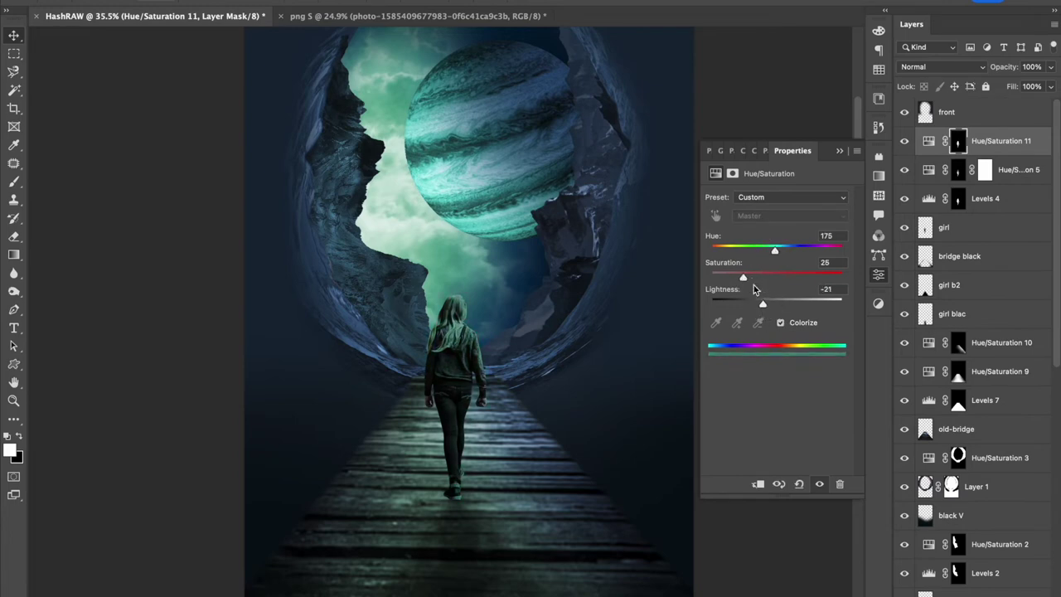
# Soften the girl's Hue/Saturation 11 tint to lightness -32 and 62% opacity
pyautogui.moveTo(761, 309); pyautogui.dragTo(750, 309)
pyautogui.click(928, 143)
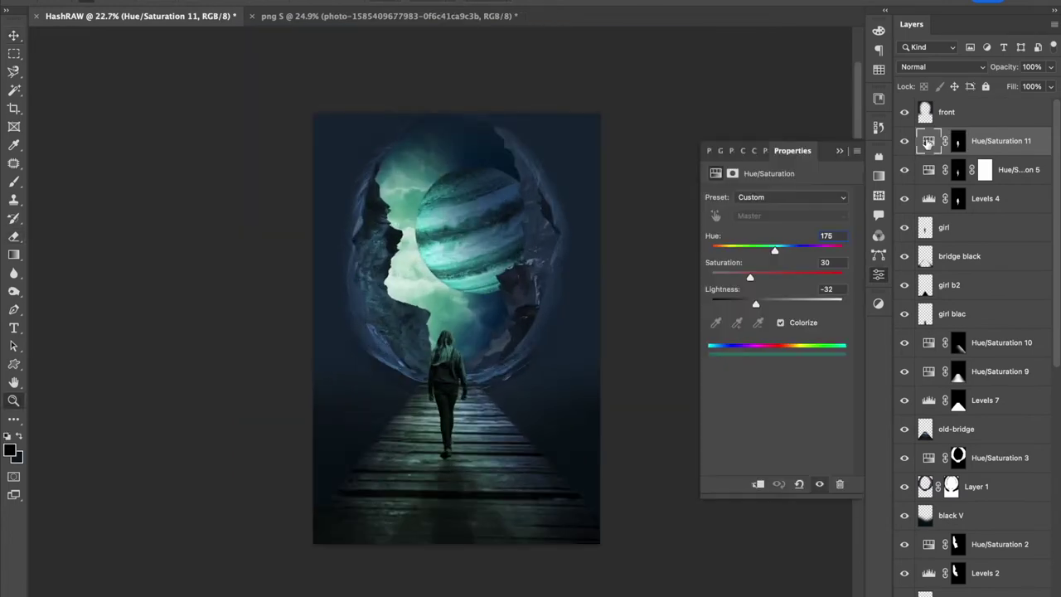
pyautogui.press('7')
pyautogui.press('5')
# Add a 'girl b3' layer above the bridge tint for the girl's foot shadow
pyautogui.scroll(2, 513, 495)
pyautogui.press('b')
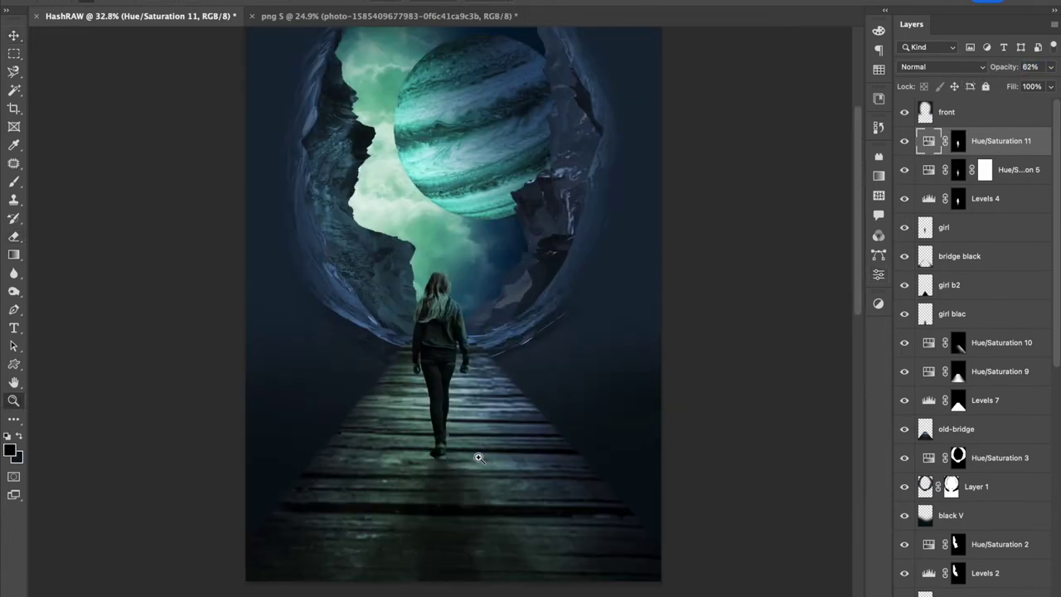
pyautogui.hotkey('ctrl', 'shift', 'n')
pyautogui.write('girl b3')
pyautogui.press('Return')
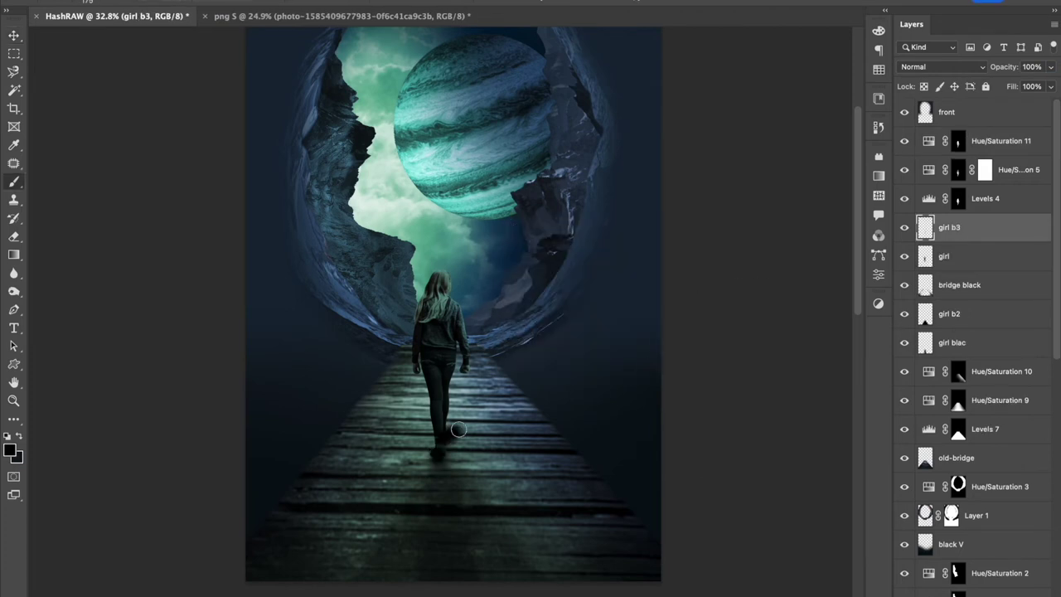
pyautogui.scroll(1, 454, 431)
pyautogui.hotkey('ctrl', '[')
pyautogui.hotkey('ctrl', '[')
pyautogui.hotkey('ctrl', '[')
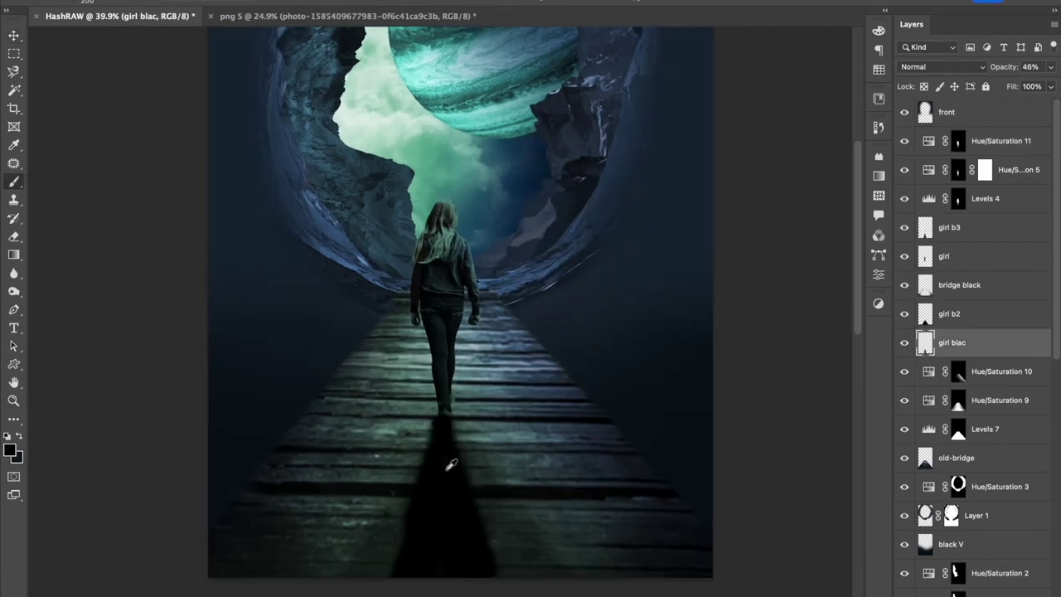
pyautogui.hotkey('ctrl', ']')
pyautogui.press('e')
pyautogui.scroll(3, 435, 430)
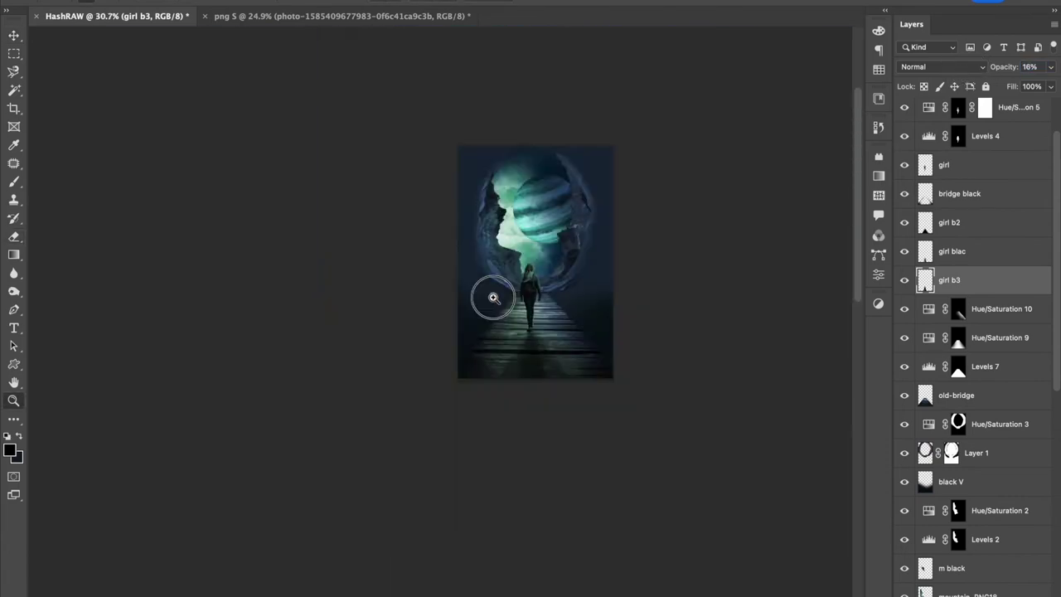
# Create a new 'black down' darkening layer
pyautogui.hotkey('ctrl', 'shift', 'n')
pyautogui.write('black down')
pyautogui.press('Return')
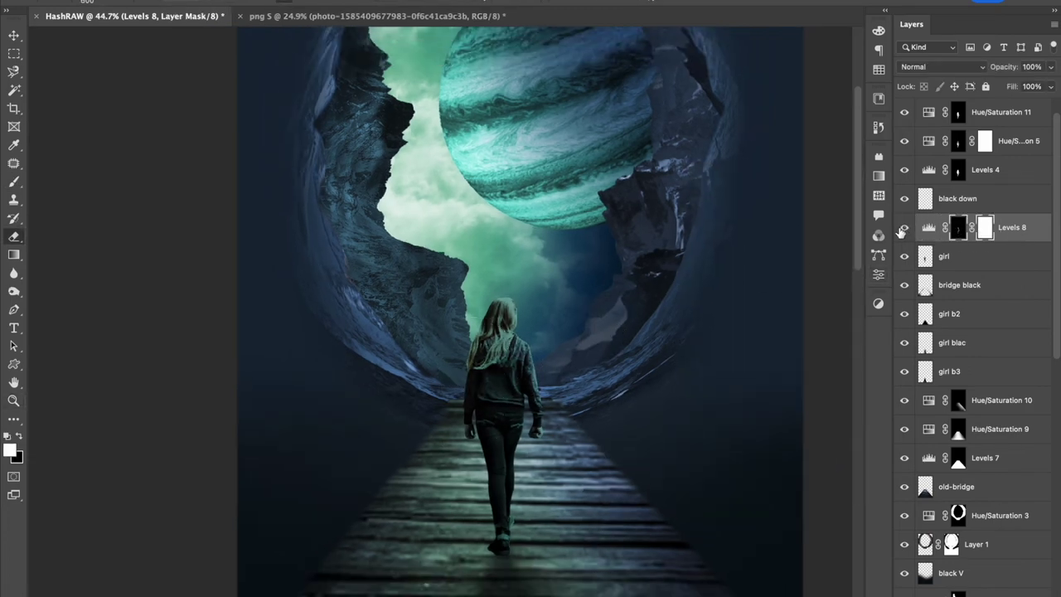
# Brighten the Levels 8 mask by lowering its white input to 204
pyautogui.hotkey('ctrl', 'l')
pyautogui.moveTo(909, 325); pyautogui.dragTo(872, 326)
pyautogui.press('Return')
pyautogui.scroll(-5, 588, 249)
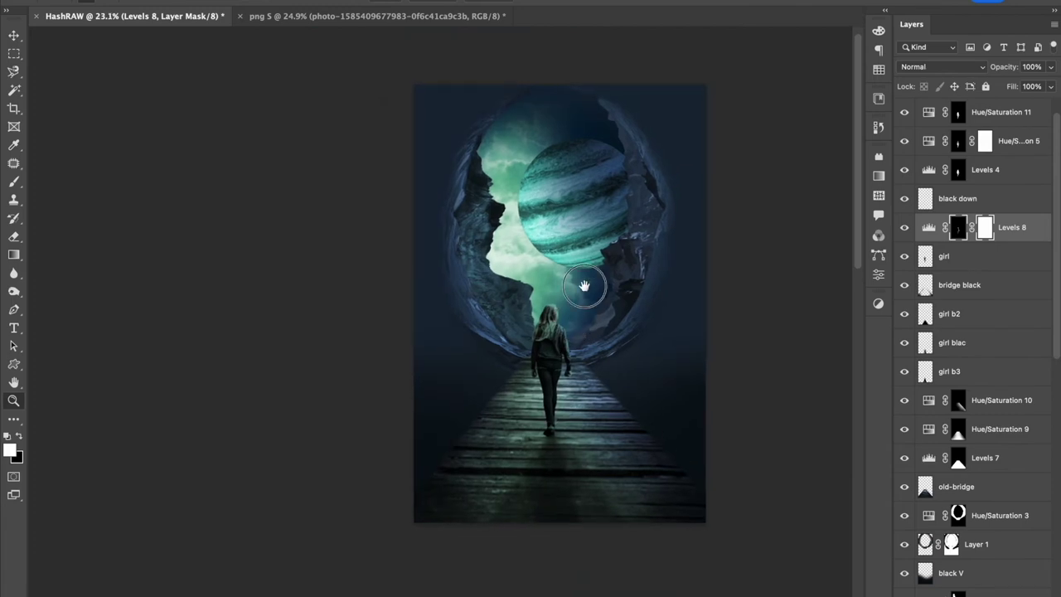
# Colorize the galaxy sky teal with a Hue/Saturation layer blended as Multiply at 67%
pyautogui.rightClick(530, 313)
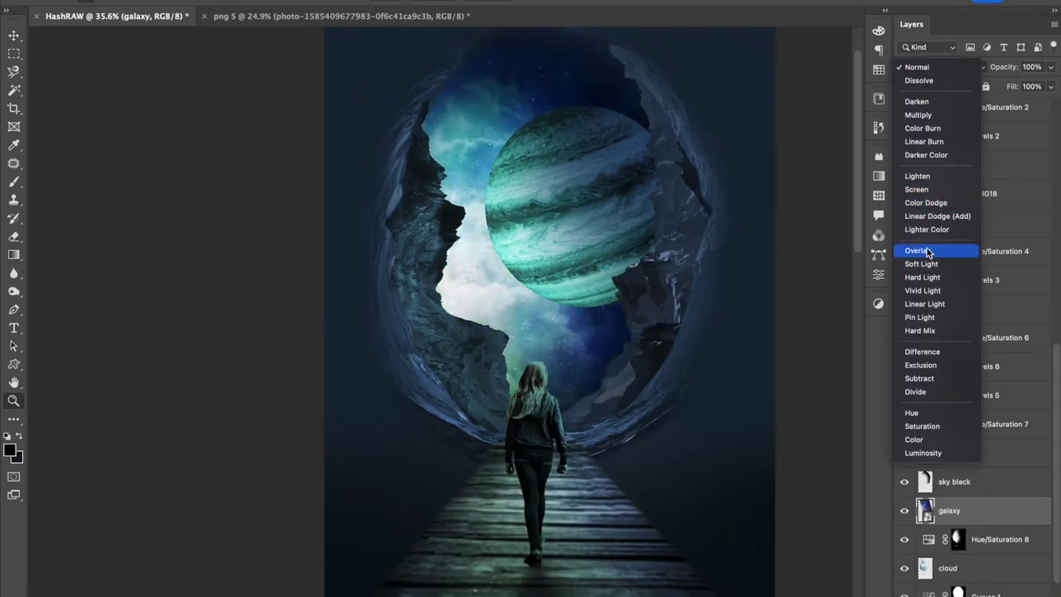
pyautogui.click(765, 280)
pyautogui.moveTo(774, 279); pyautogui.dragTo(760, 304)
pyautogui.click(940, 66)
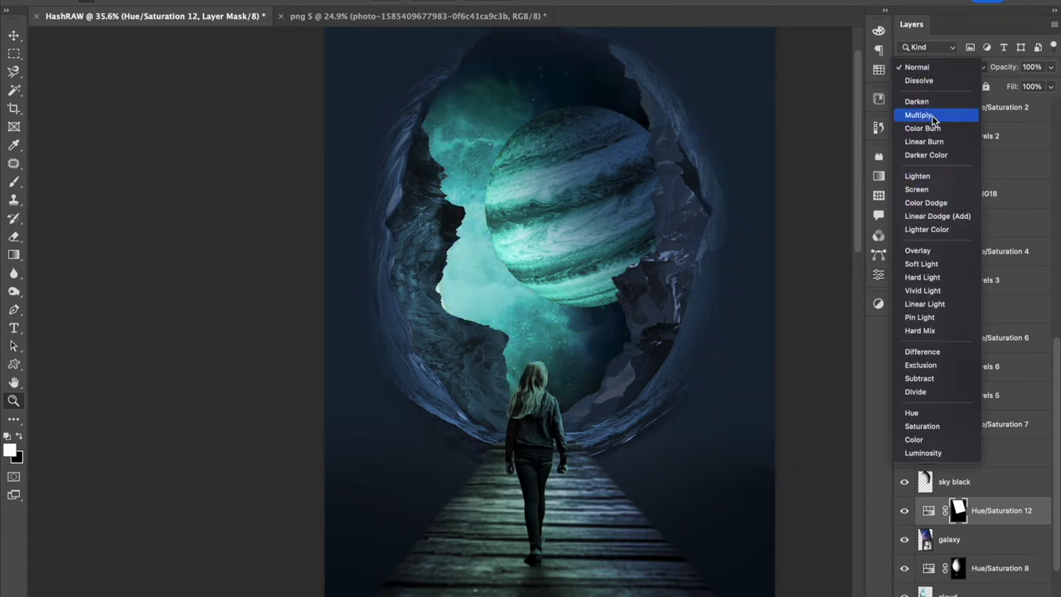
pyautogui.click(918, 114)
pyautogui.press('e')
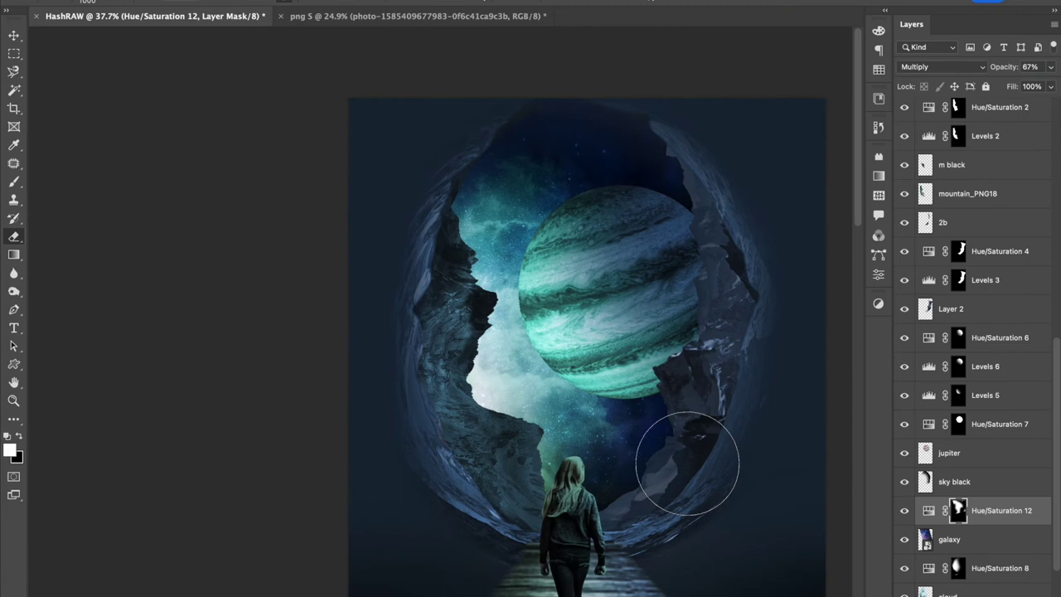
# Review the Levels 2 and Hue/Saturation 2 adjustment settings
pyautogui.click(994, 109)
pyautogui.click(961, 169)
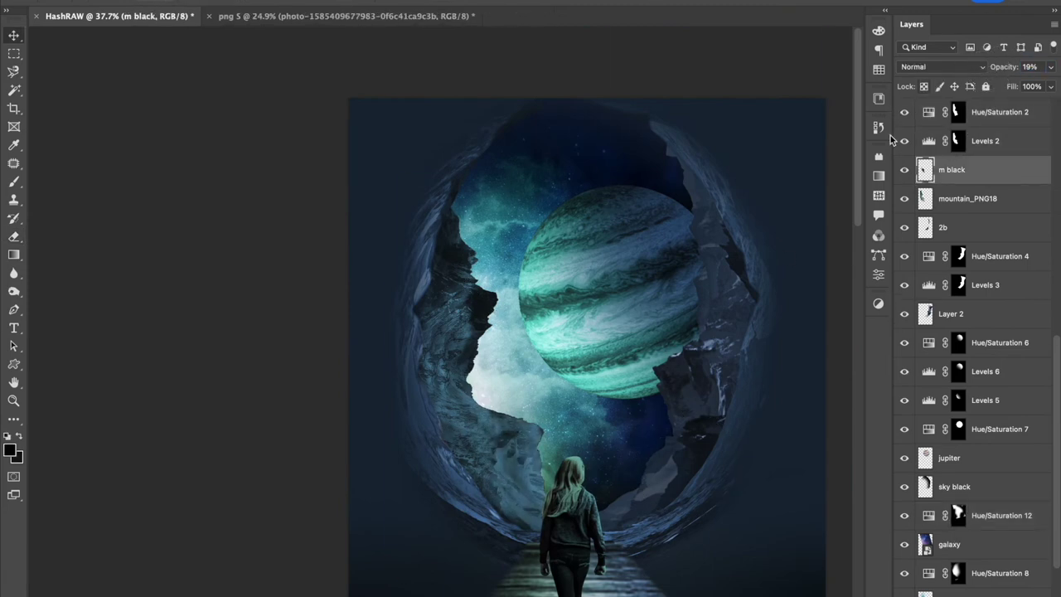
pyautogui.click(957, 141)
pyautogui.doubleClick(928, 141)
pyautogui.click(928, 112)
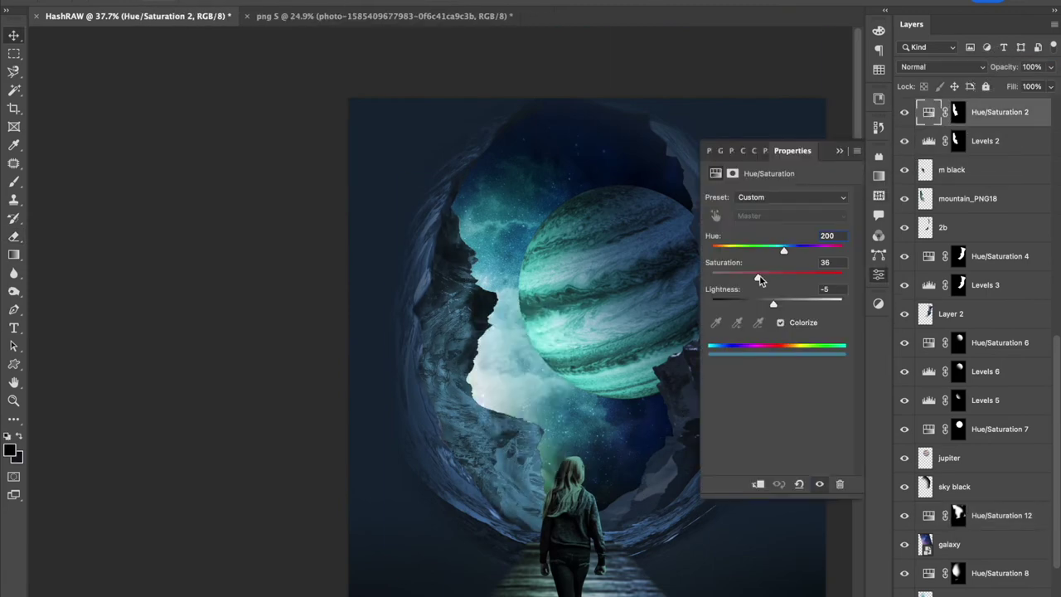
pyautogui.click(878, 275)
# Select the m black layer from the canvas and shift it left
pyautogui.scroll(5, 978, 331)
pyautogui.rightClick(485, 305)
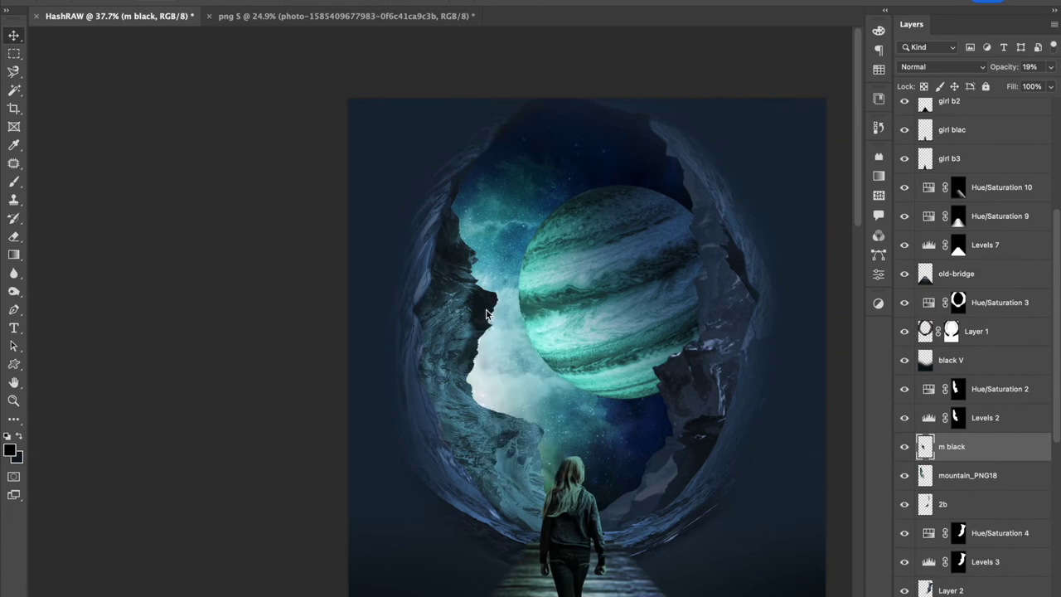
pyautogui.click(509, 310)
pyautogui.moveTo(569, 314); pyautogui.dragTo(531, 313)
pyautogui.hotkey('ctrl', 'shift', 'n')
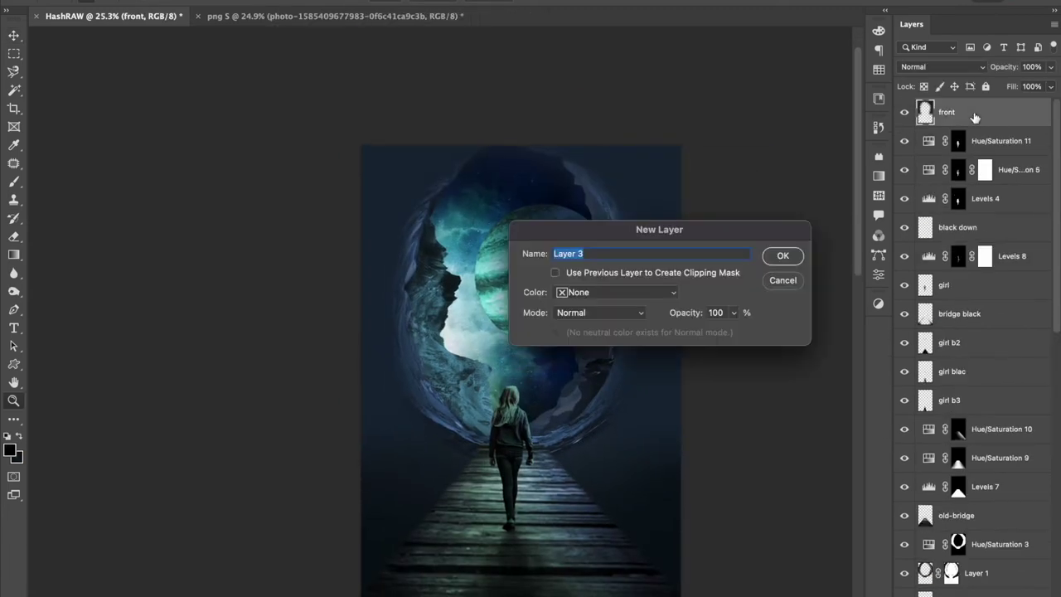
# Fill a new '1st' layer with dark colour and erase it to reveal the planet and cliffs
pyautogui.write('1st')
pyautogui.press('Return')
pyautogui.press('o')
pyautogui.hotkey('alt', 'BackSpace')
pyautogui.press('e')
pyautogui.moveTo(578, 296)
pyautogui.mouseDown()
pyautogui.moveTo(464, 248)
pyautogui.moveTo(489, 103)
pyautogui.moveTo(457, 503)
pyautogui.moveTo(597, 502)
pyautogui.mouseUp()
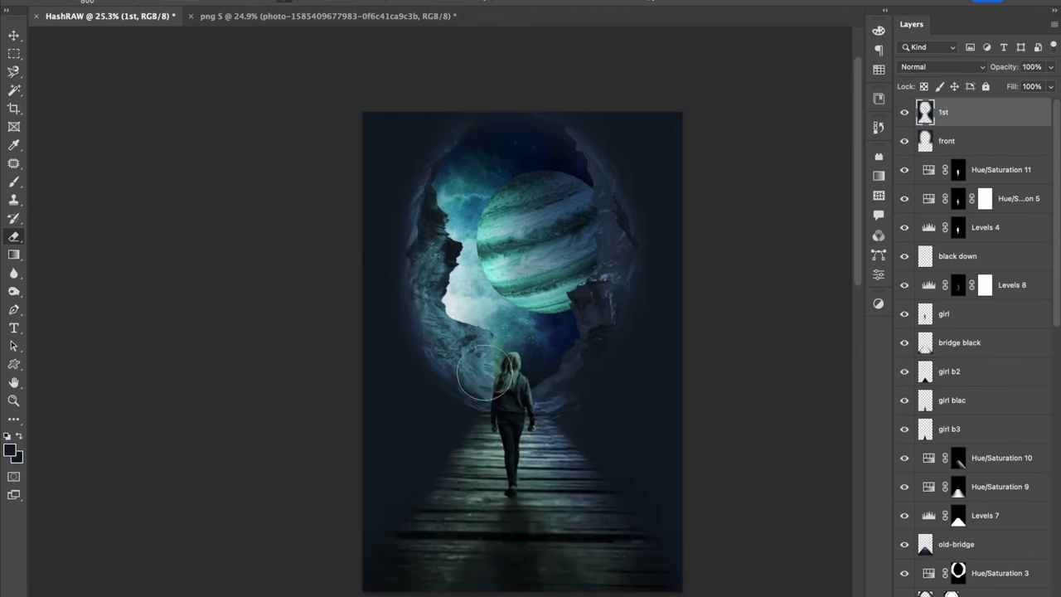
pyautogui.press('z')
pyautogui.keyDown('alt'); pyautogui.click(516, 230); pyautogui.keyUp('alt')
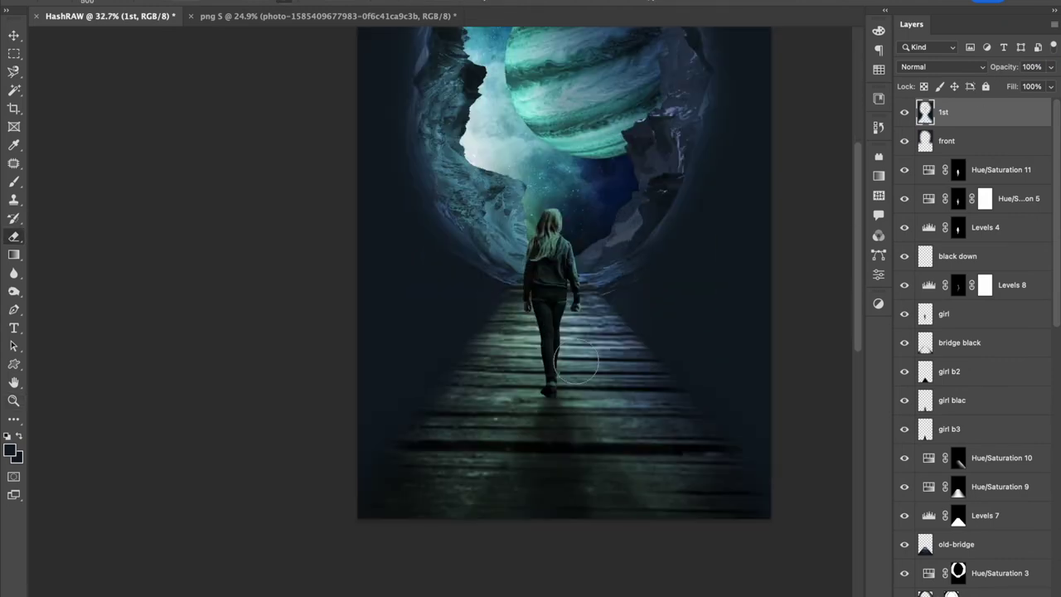
pyautogui.click(515, 229)
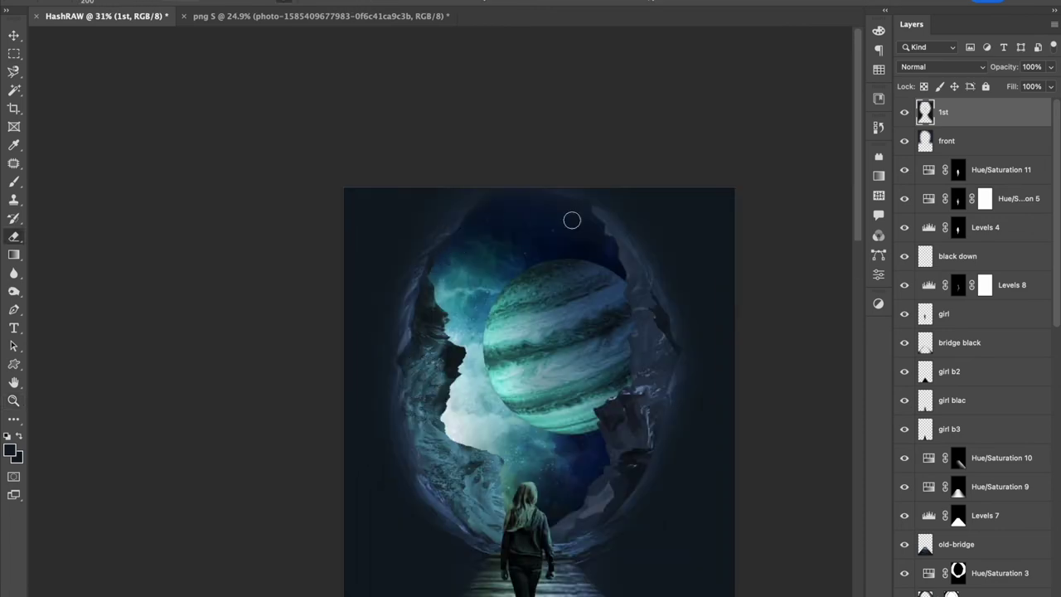
# Duplicate the dark '1st' layer and enlarge the copy
pyautogui.hotkey('ctrl', 'j')
pyautogui.keyDown('ctrl'); pyautogui.click(925, 111); pyautogui.keyUp('ctrl')
pyautogui.click(10, 450)
pyautogui.press('Escape')
pyautogui.hotkey('ctrl', 'd')
pyautogui.press('e')
pyautogui.hotkey('ctrl', '-')
pyautogui.hotkey('ctrl', 't')
pyautogui.moveTo(610, 185); pyautogui.dragTo(668, 106)
pyautogui.press('Return')
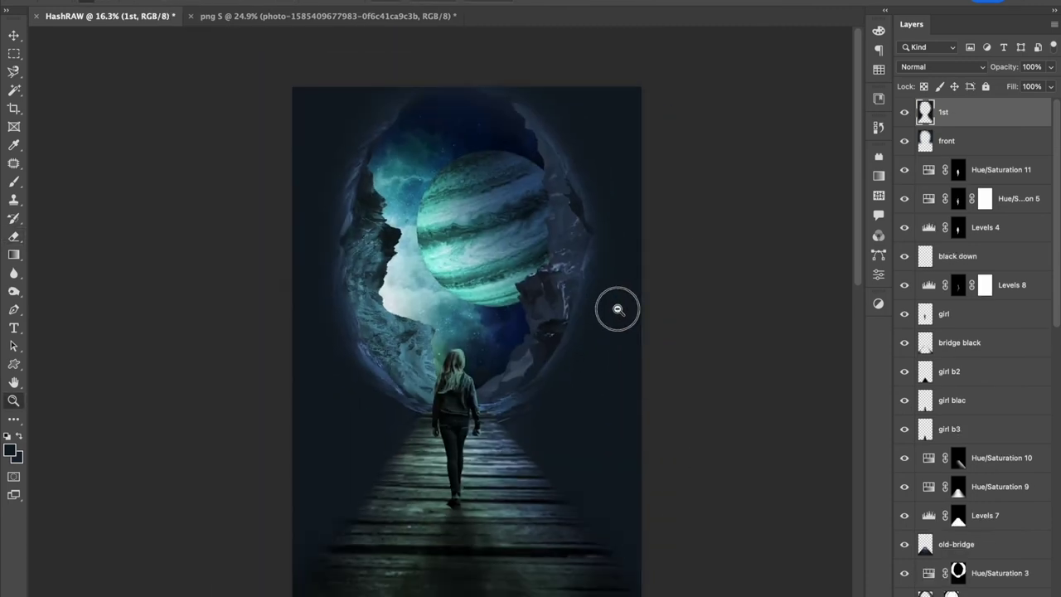
# Paint darkness on a new 'black' layer along the edges, erasing it around the girl and bridge
pyautogui.hotkey('ctrl', 'shift', 'n')
pyautogui.write('black')
pyautogui.press('Return')
pyautogui.press('b')
pyautogui.moveTo(284, 331); pyautogui.dragTo(563, 367)
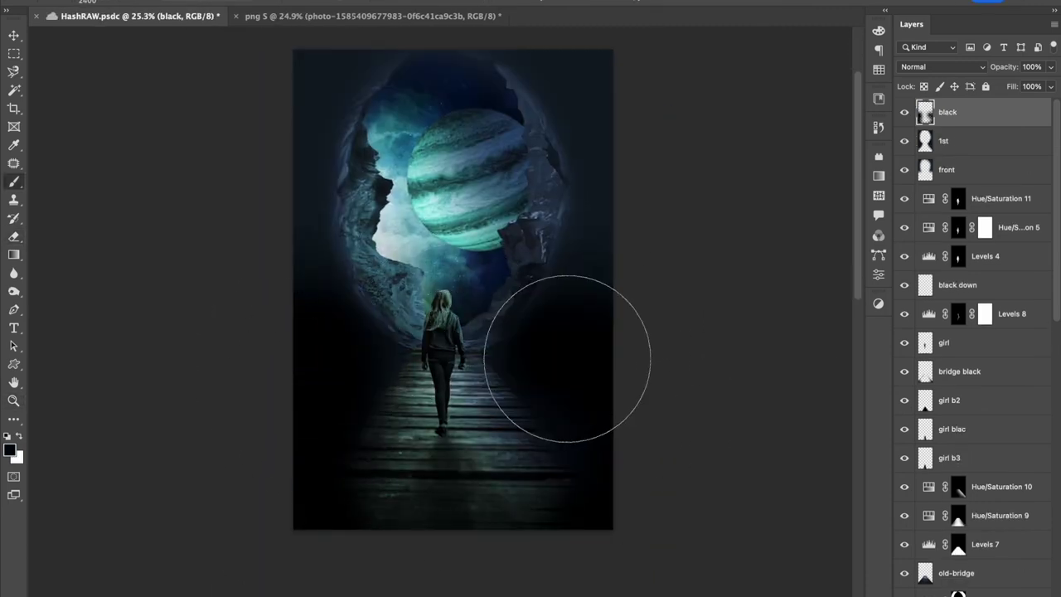
pyautogui.moveTo(1004, 67); pyautogui.dragTo(976, 76)
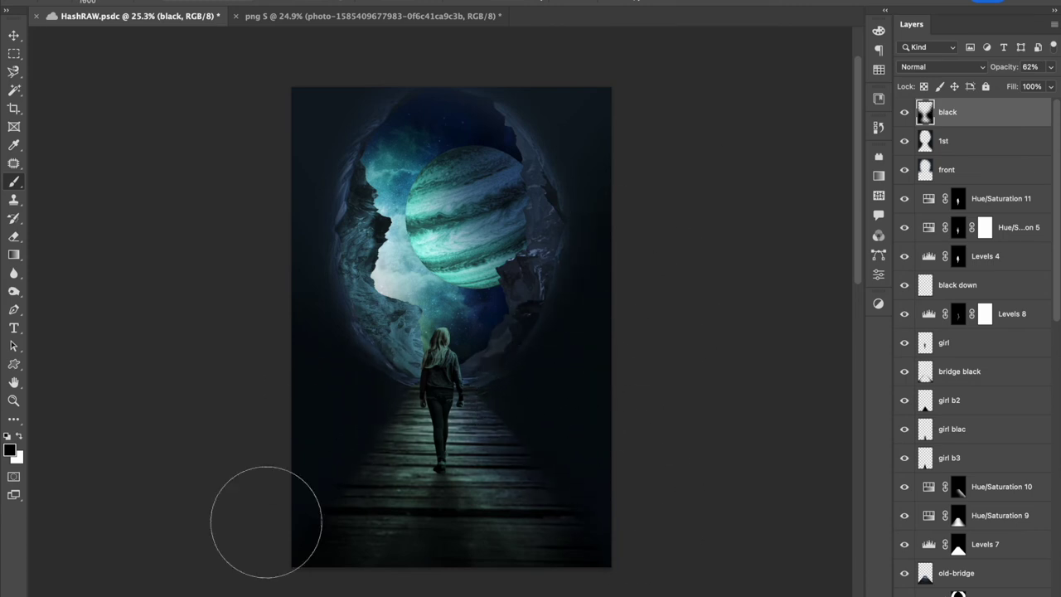
pyautogui.press('e')
pyautogui.moveTo(439, 314); pyautogui.dragTo(390, 403)
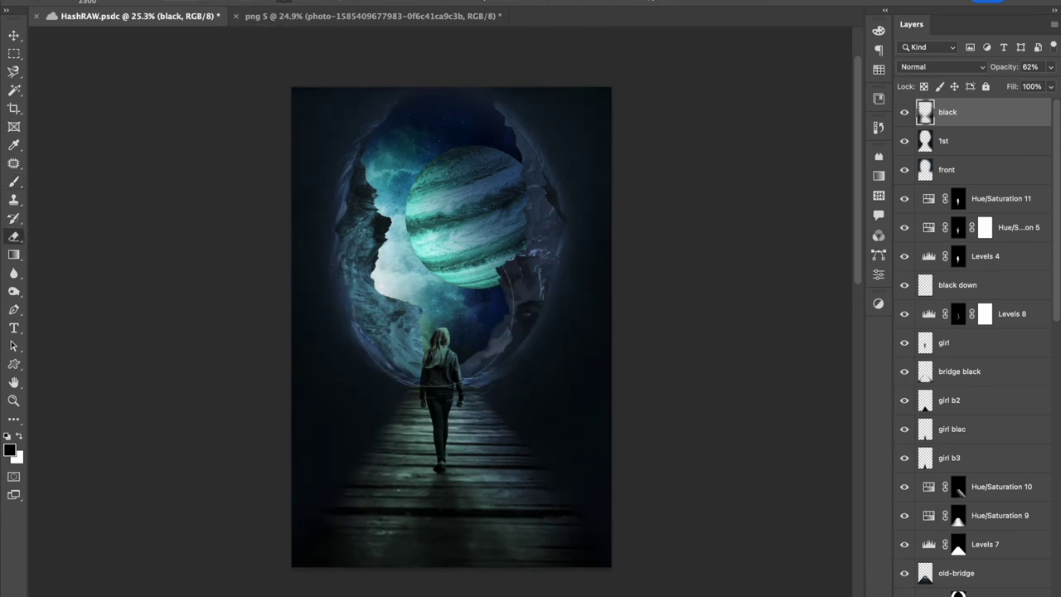
# Shade the bridge on a 'bridge black' layer above old-bridge at reduced strength
pyautogui.press('v')
pyautogui.click(925, 573)
pyautogui.hotkey('ctrl', 'shift', 'n')
pyautogui.write('brid')
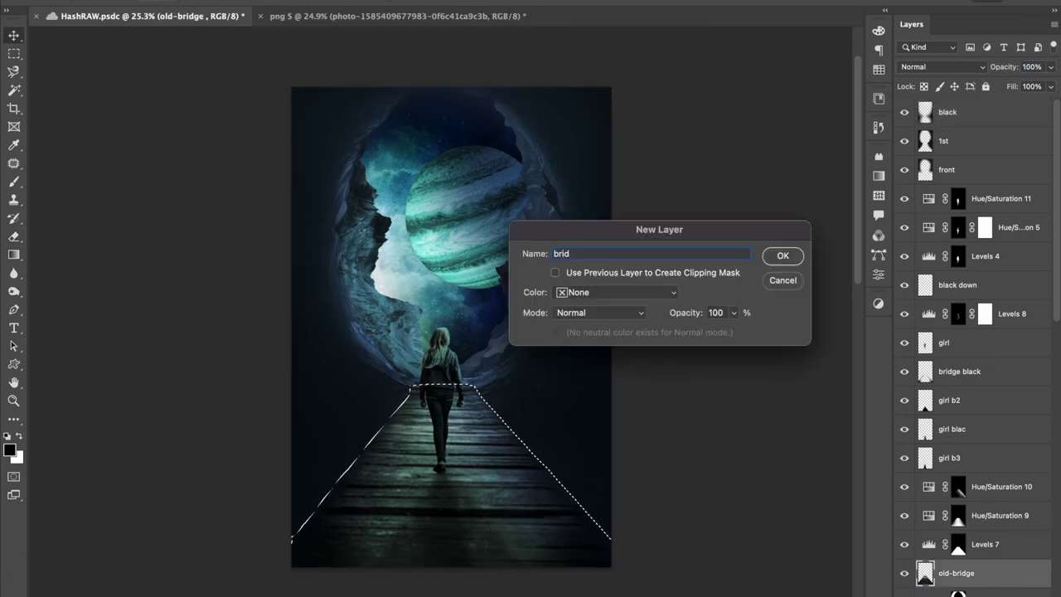
pyautogui.write('ge black')
pyautogui.press('Return')
pyautogui.press('b')
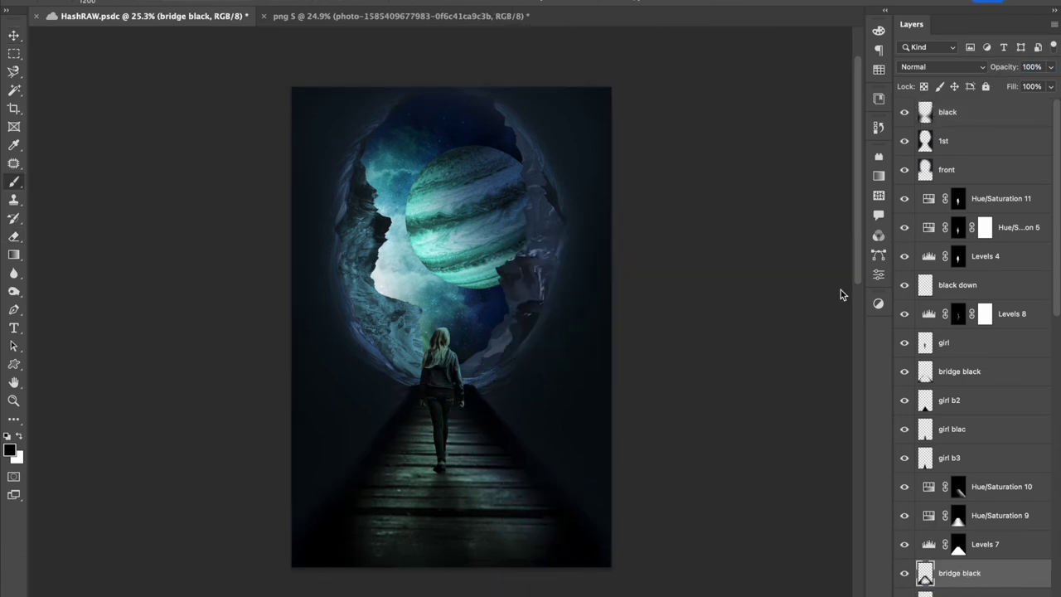
pyautogui.moveTo(1005, 66); pyautogui.dragTo(976, 67)
pyautogui.press('e')
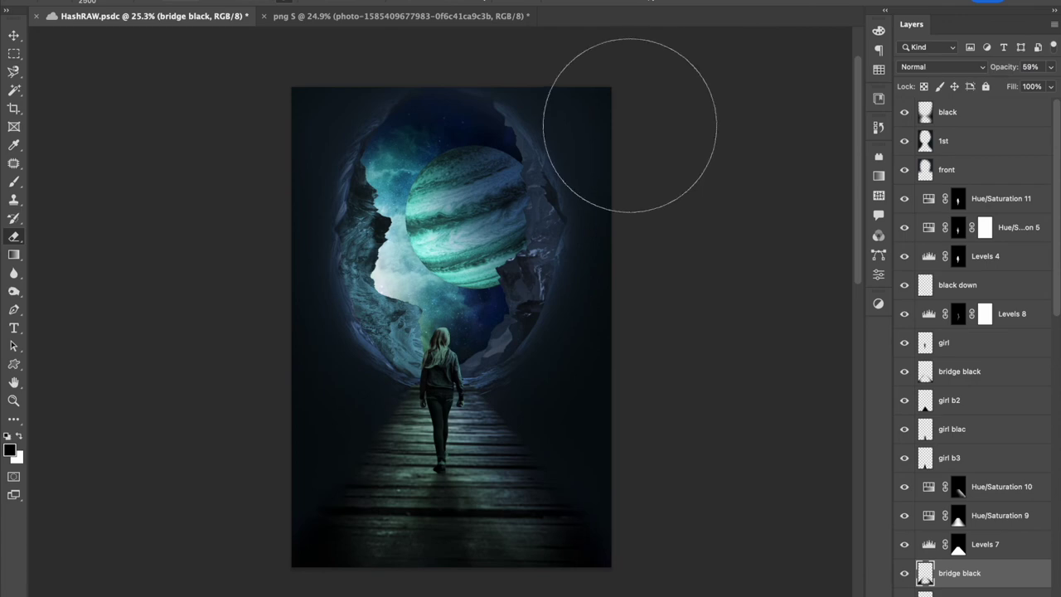
pyautogui.click(947, 112)
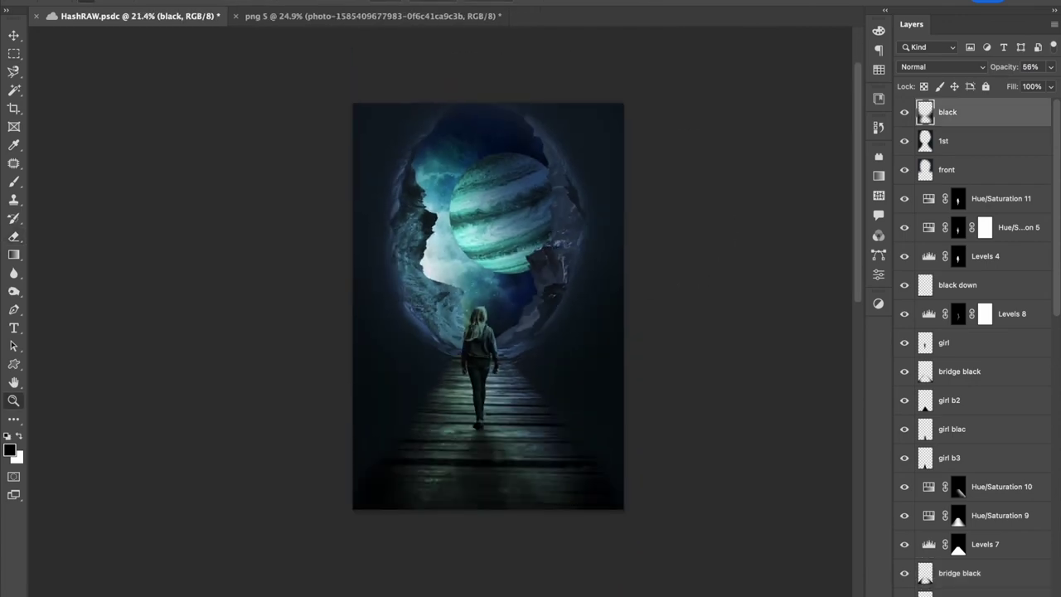
pyautogui.rightClick(568, 295)
# Rotate the gold-particles image 90° clockwise and blend it as Screen
pyautogui.click(616, 437)
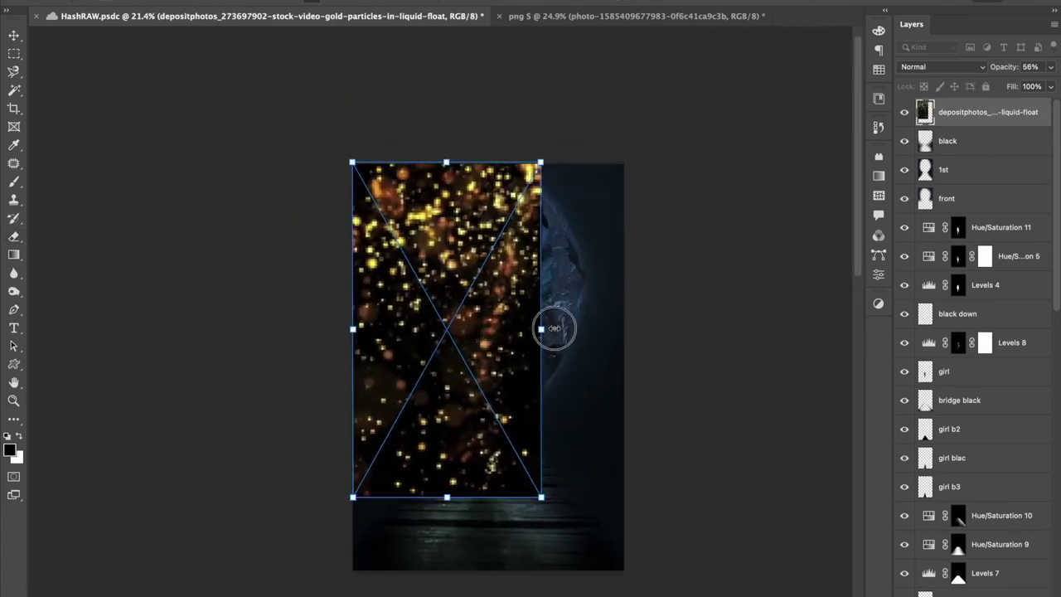
pyautogui.press('Return')
pyautogui.click(941, 66)
pyautogui.click(936, 189)
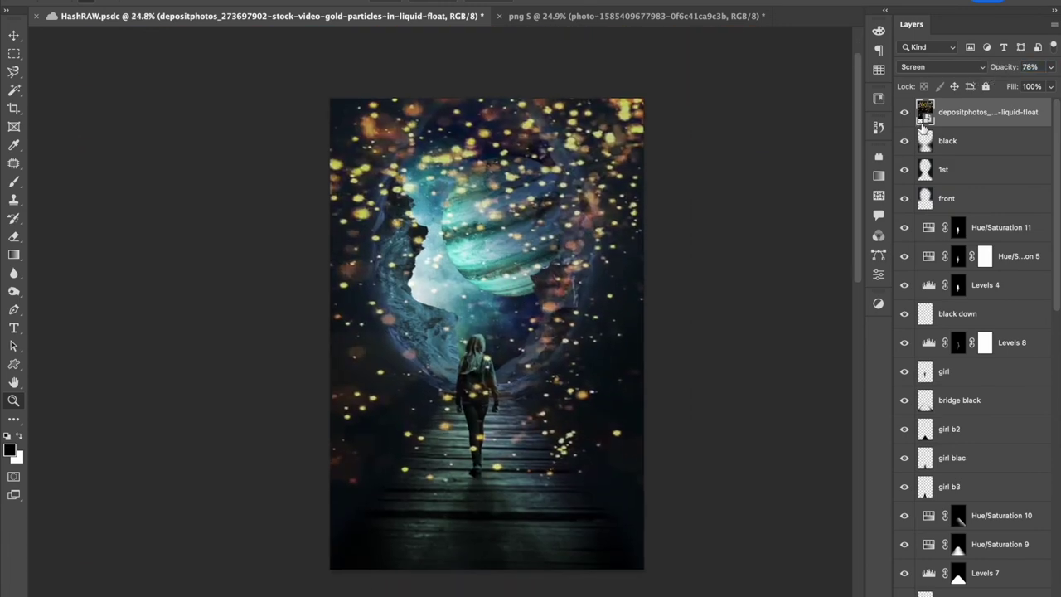
# Tint the particles blue with a colorized Hue/Saturation at hue 198 and merge it
pyautogui.click(982, 433)
pyautogui.click(779, 322)
pyautogui.moveTo(710, 246); pyautogui.dragTo(796, 248)
pyautogui.press('super+e')
pyautogui.click(940, 66)
# Gaussian-blur the particles, lower them to 26% opacity, and erase some
pyautogui.click(937, 187)
pyautogui.press('5')
pyautogui.press('5')
pyautogui.click(332, 1)
pyautogui.click(555, 190)
pyautogui.press('Return')
pyautogui.press('e')
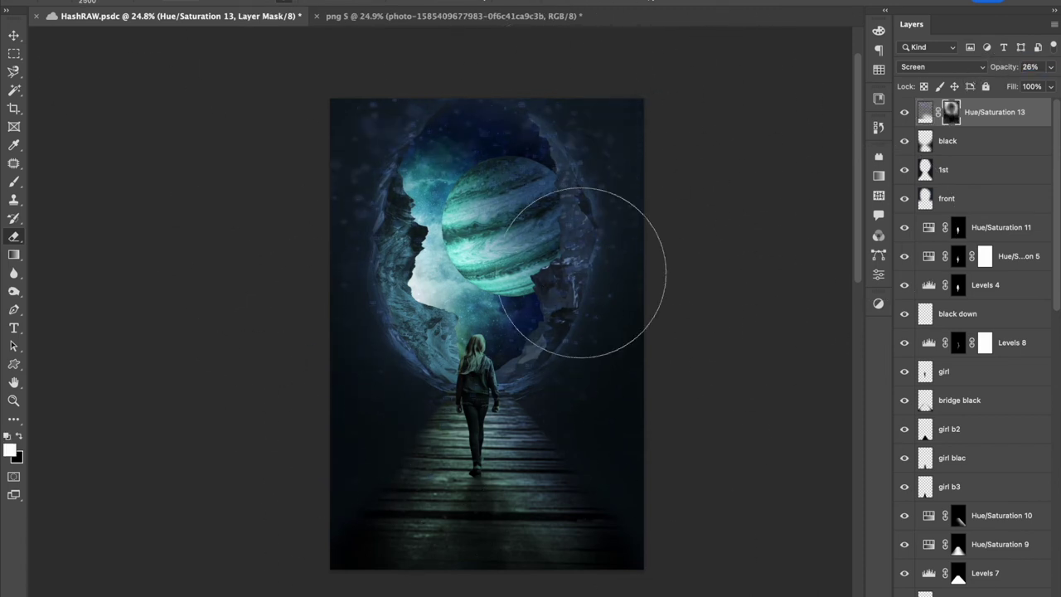
pyautogui.moveTo(561, 331); pyautogui.dragTo(644, 332)
# Place the fog at the canvas bottom, tint it green-teal, merge it and blend as Screen
pyautogui.moveTo(484, 373); pyautogui.dragTo(485, 460)
pyautogui.press('Return')
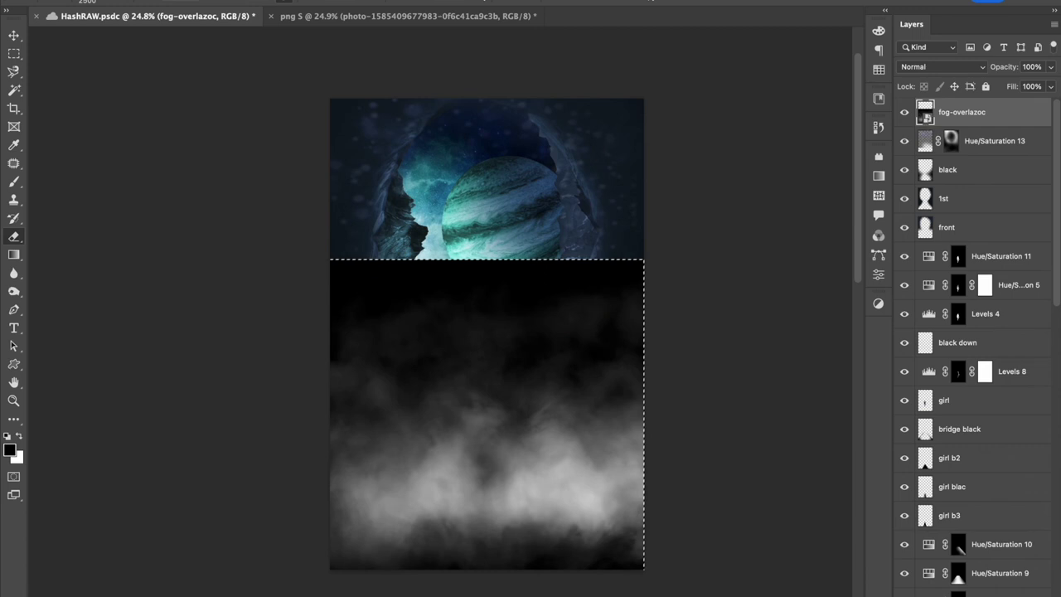
pyautogui.moveTo(711, 246); pyautogui.dragTo(762, 251)
pyautogui.hotkey('ctrl', 'e')
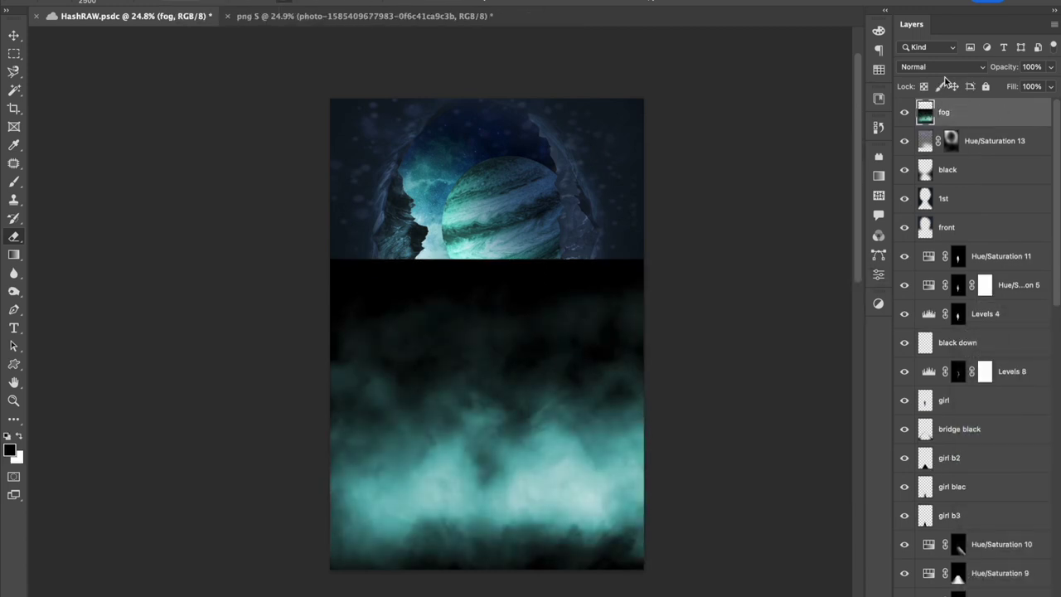
pyautogui.click(942, 67)
pyautogui.click(920, 190)
# Lower the fog opacity to about 71% and reposition the fog with the particles layer
pyautogui.moveTo(496, 480)
pyautogui.mouseDown()
pyautogui.moveTo(395, 580)
pyautogui.moveTo(533, 580)
pyautogui.mouseUp()
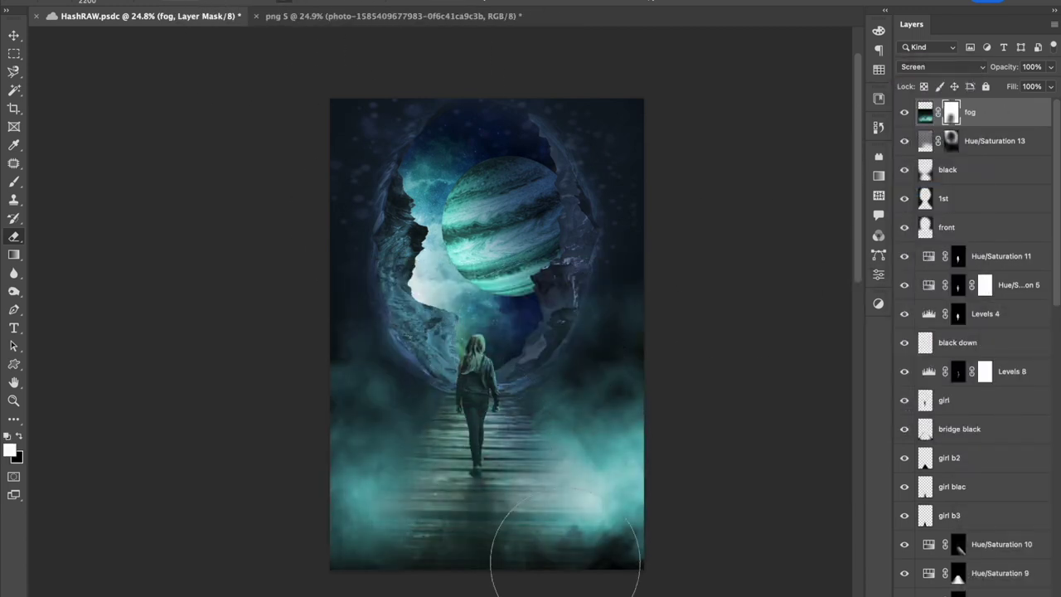
pyautogui.scroll(-3, 290, 478)
pyautogui.scroll(2, 290, 478)
pyautogui.moveTo(1050, 66); pyautogui.dragTo(1020, 80)
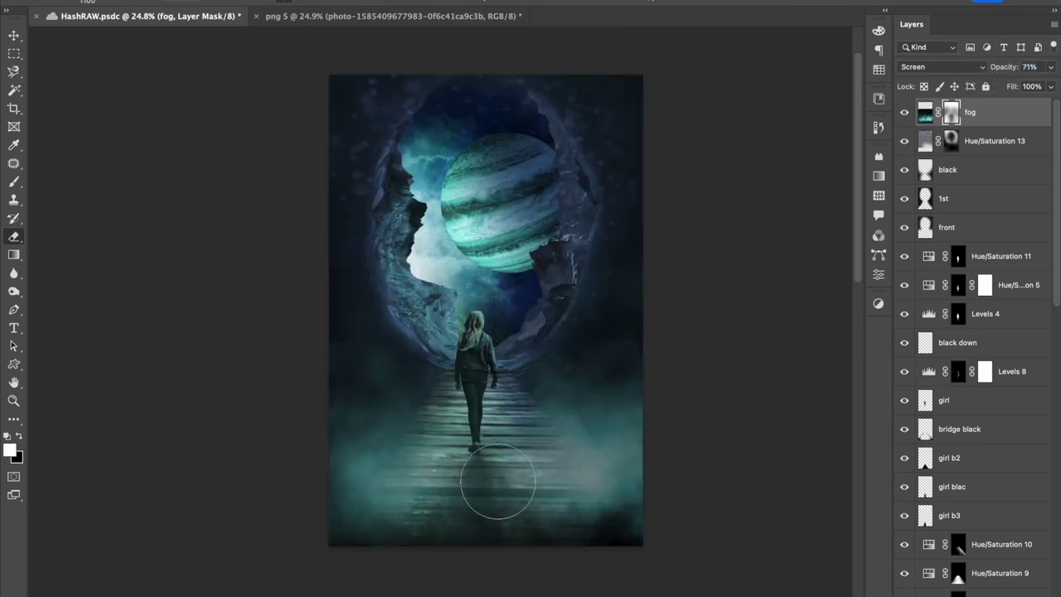
pyautogui.scroll(-2, 490, 484)
pyautogui.keyDown('ctrl'); pyautogui.click(995, 141); pyautogui.keyUp('ctrl')
pyautogui.moveTo(556, 408)
pyautogui.mouseDown()
pyautogui.moveTo(556, 421)
pyautogui.moveTo(521, 439)
pyautogui.moveTo(497, 207)
pyautogui.mouseUp()
pyautogui.press('e')
pyautogui.hotkey('ctrl', '\\')
# Mask the fog at 50% brush opacity to thin it over the lower bridge
pyautogui.scroll(-3, 497, 320)
pyautogui.scroll(4, 497, 320)
pyautogui.press('x')
pyautogui.press('z')
pyautogui.press('5')
pyautogui.scroll(1, 564, 322)
pyautogui.moveTo(1004, 68); pyautogui.dragTo(998, 73)
# Adjust the particles layer opacity and add a -24 vignette in Camera Raw
pyautogui.click(540, 339)
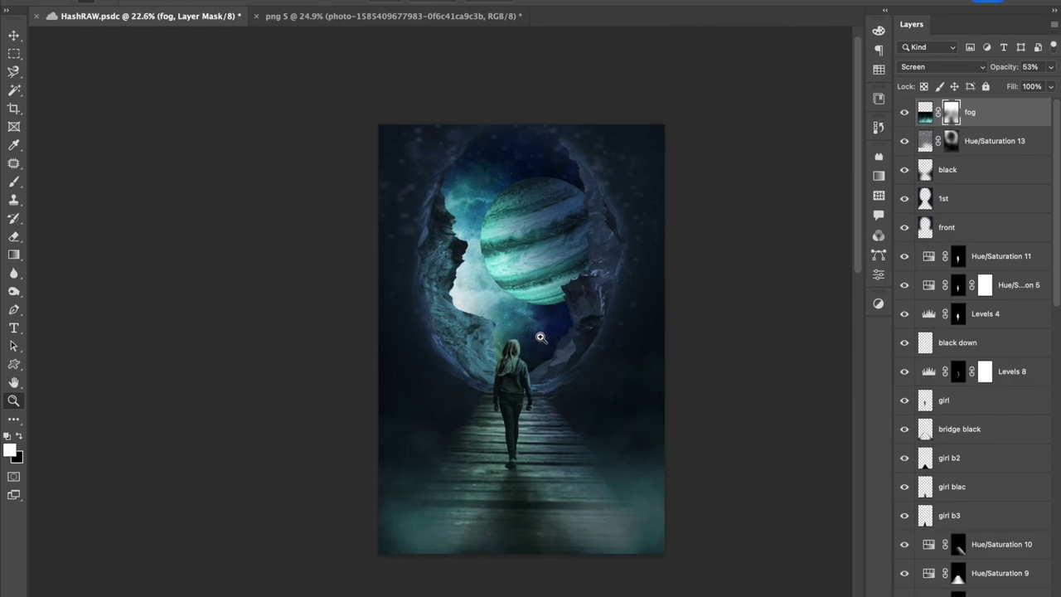
pyautogui.click(994, 141)
pyautogui.click(995, 69)
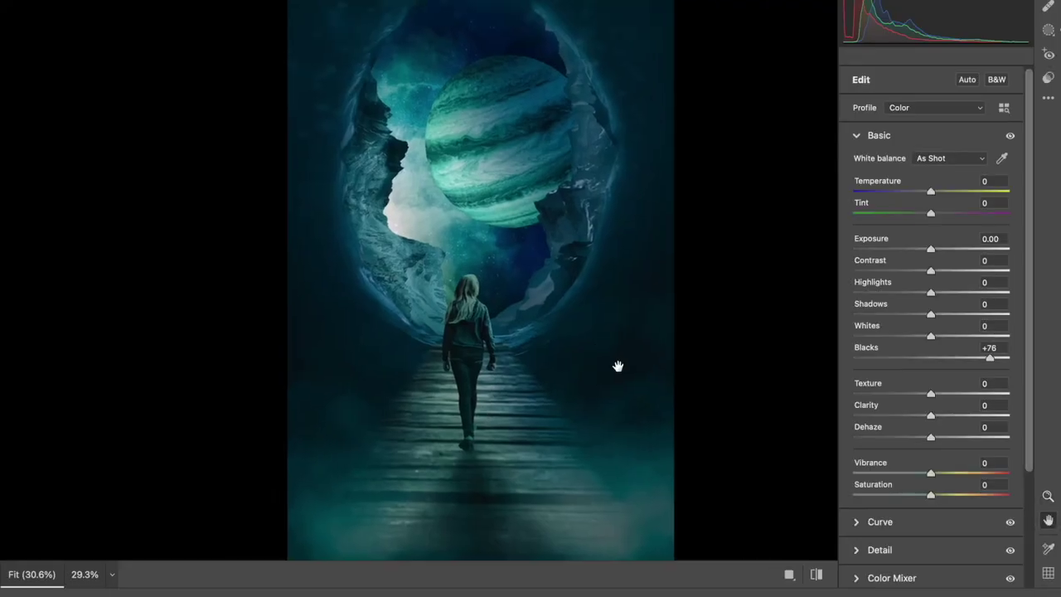
pyautogui.scroll(-5, 928, 373)
pyautogui.click(859, 547)
pyautogui.moveTo(932, 395); pyautogui.dragTo(912, 396)
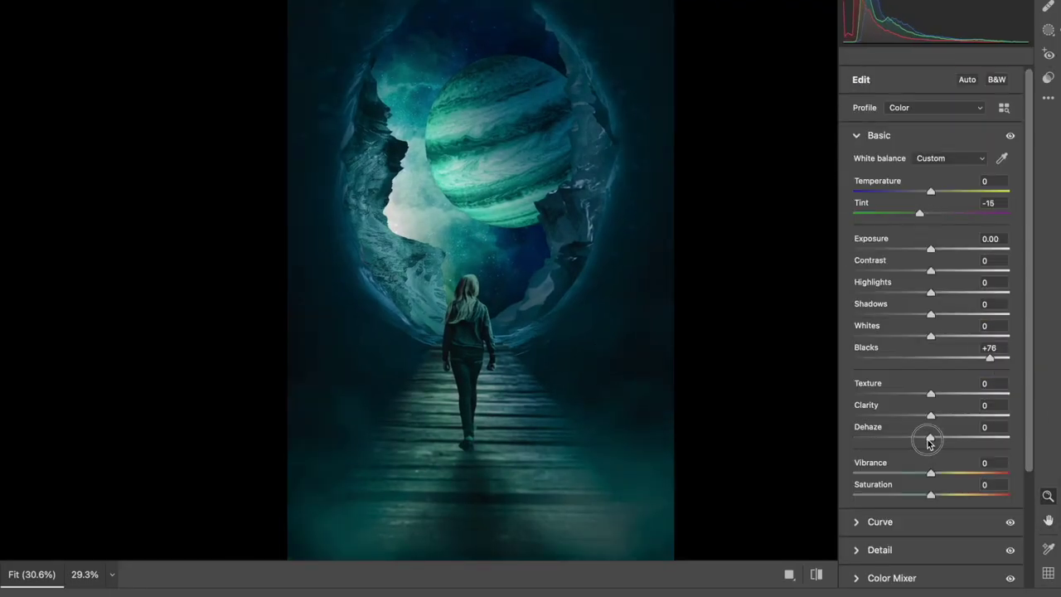
# Ease Blacks back to +66 and raise Exposure to +0.20 in Camera Raw
pyautogui.moveTo(964, 358); pyautogui.dragTo(957, 358)
pyautogui.moveTo(931, 250); pyautogui.dragTo(936, 252)
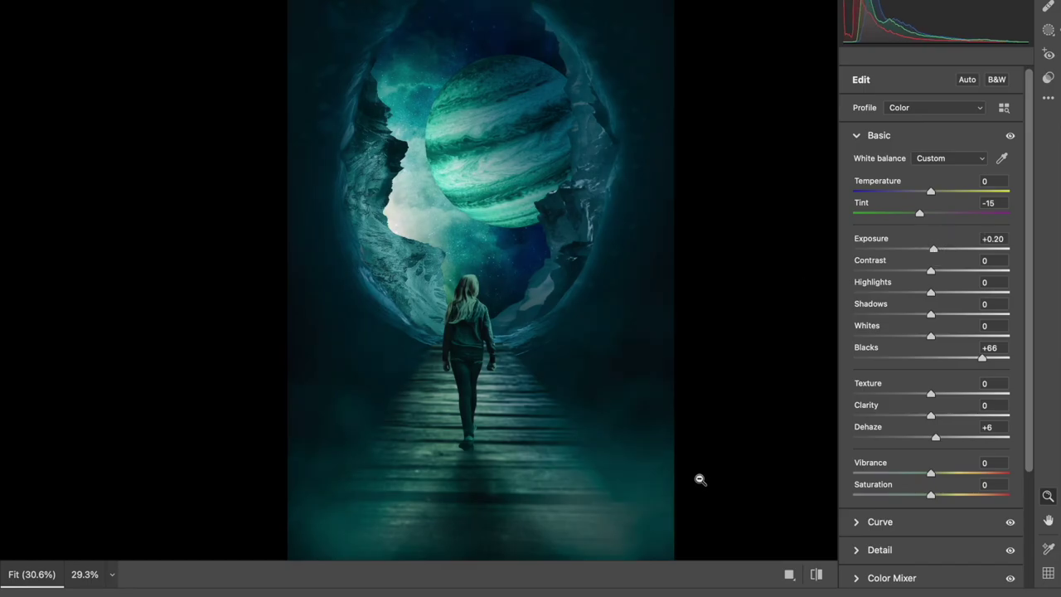